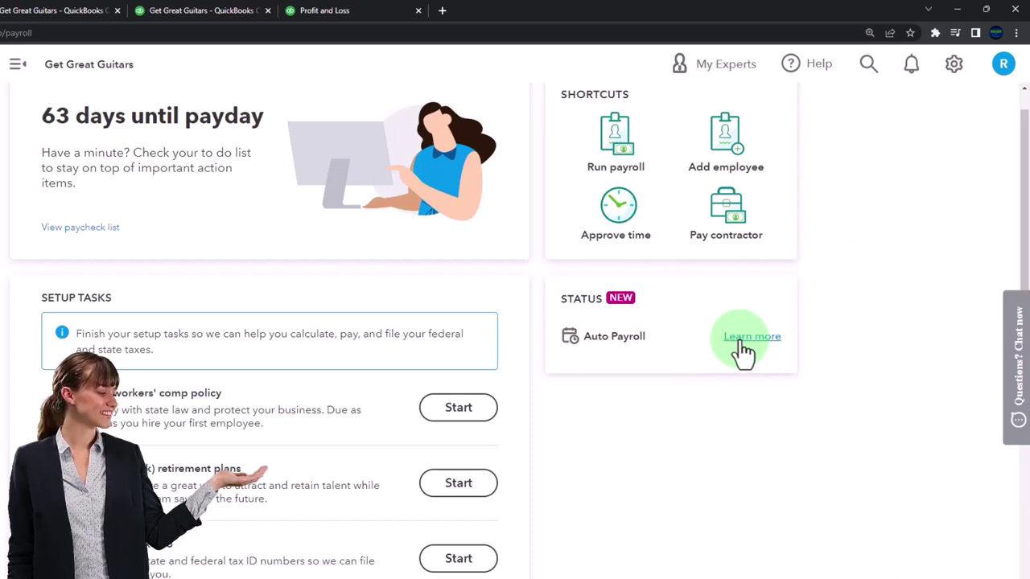
# - Bring up the 01/01/2023–02/28/2023 Payroll summary by employee report ($13,966.66 gross, $10,738.21 net)
pyautogui.click(741, 348)
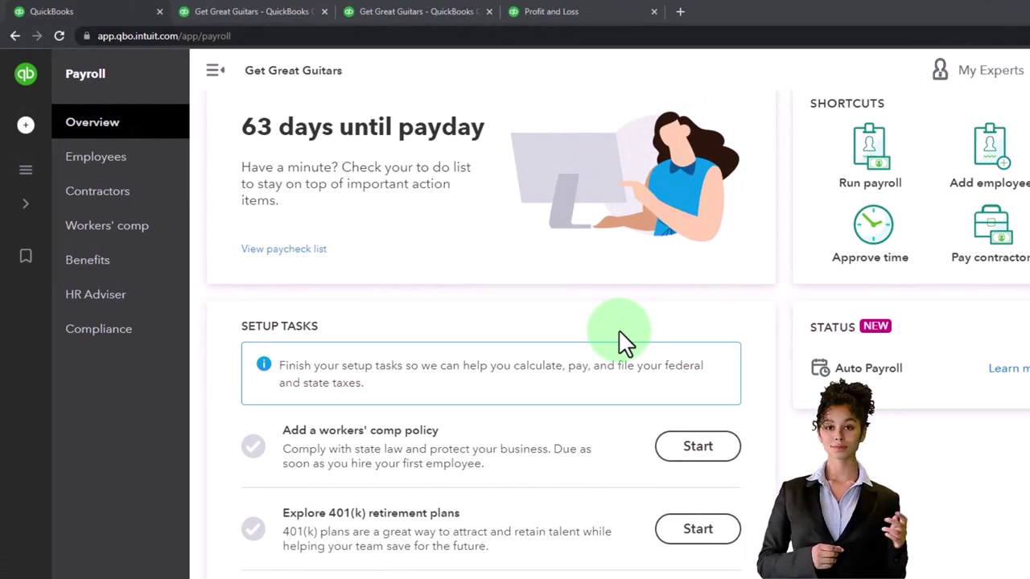
pyautogui.click(625, 343)
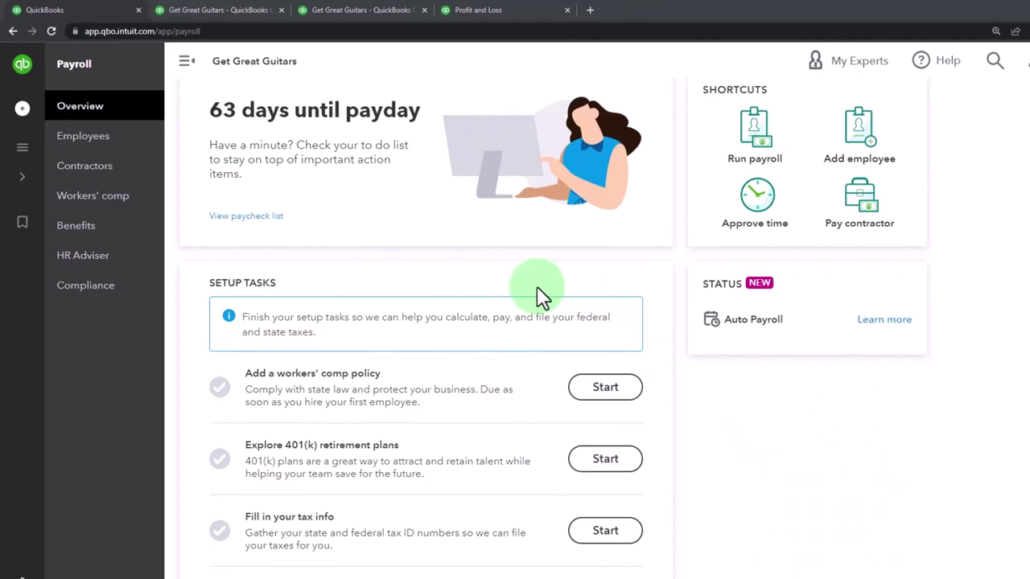
pyautogui.click(539, 296)
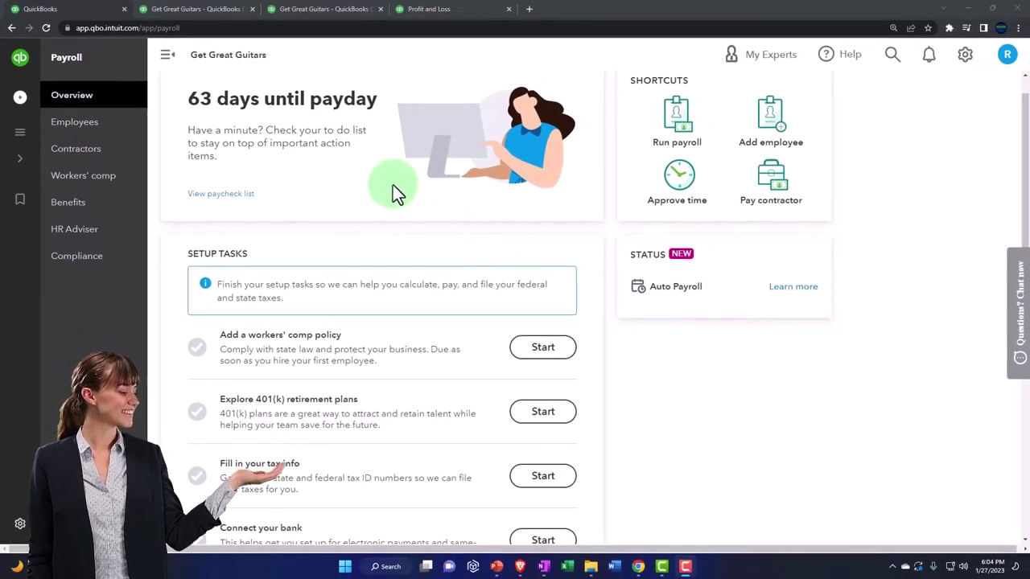
pyautogui.click(449, 11)
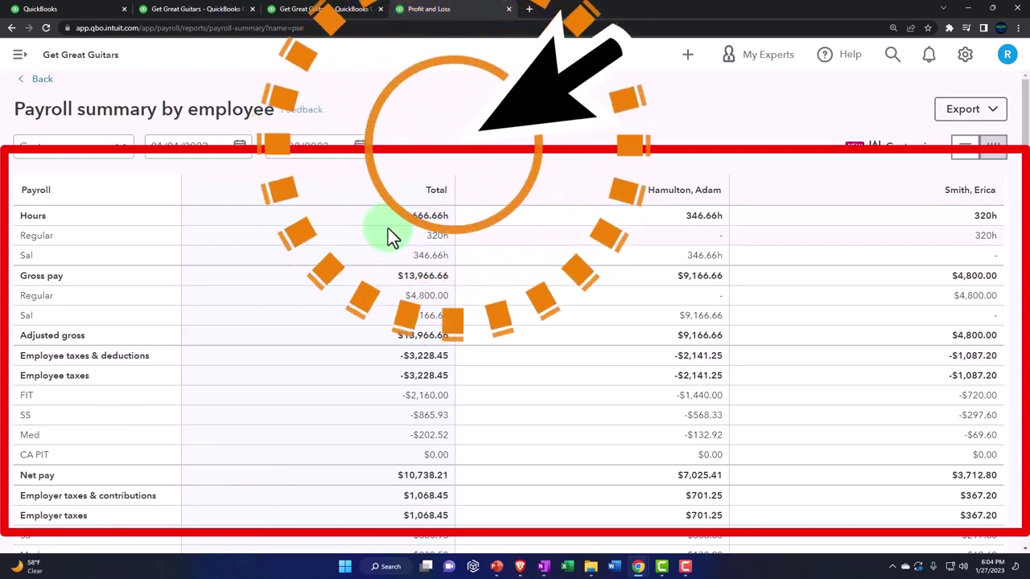
# - Review the balance sheet's Federal Taxes liability, then start new check #1023 from Cash - 2415
pyautogui.click(184, 10)
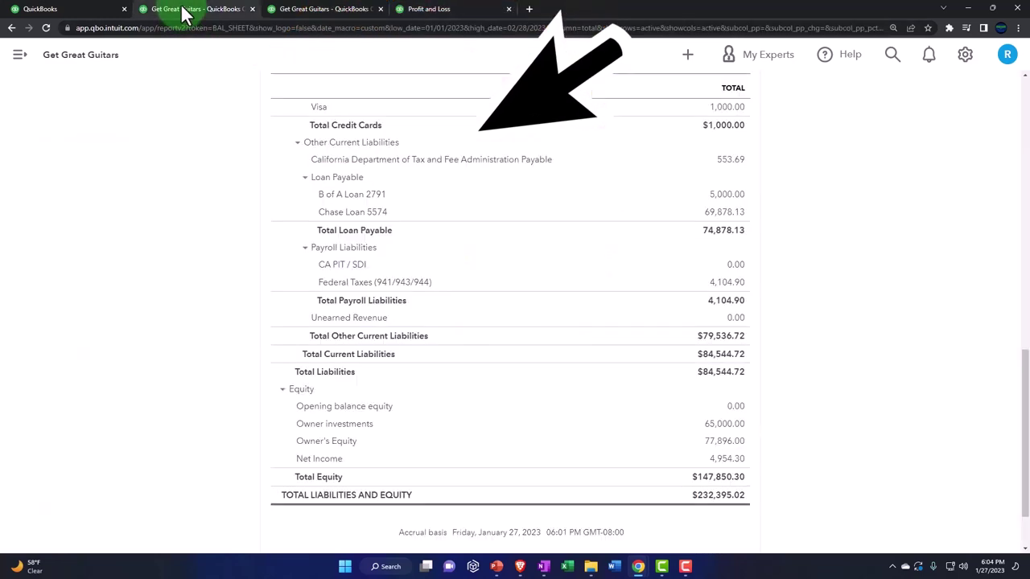
pyautogui.click(87, 14)
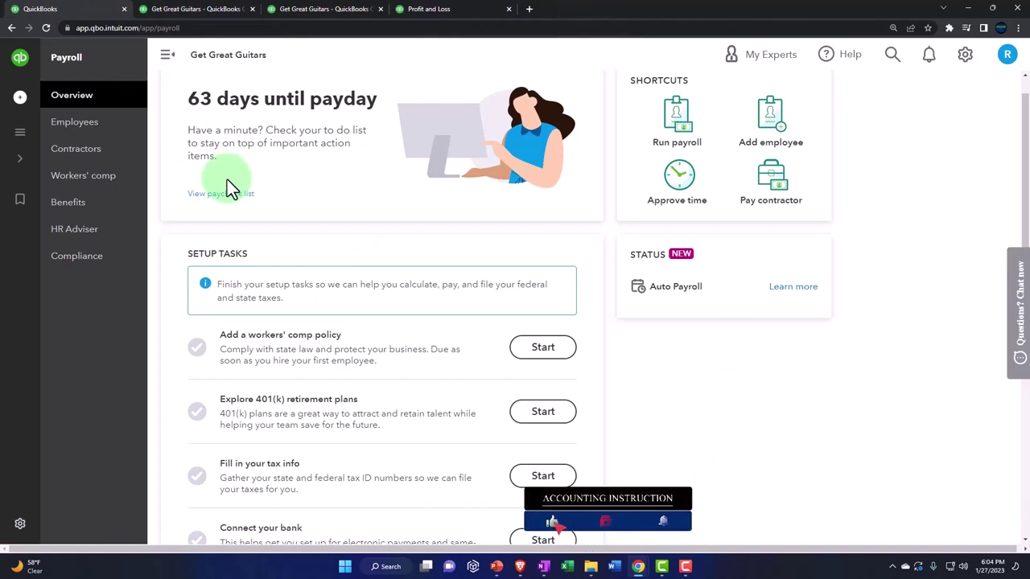
pyautogui.moveTo(22, 113)
pyautogui.click(17, 95)
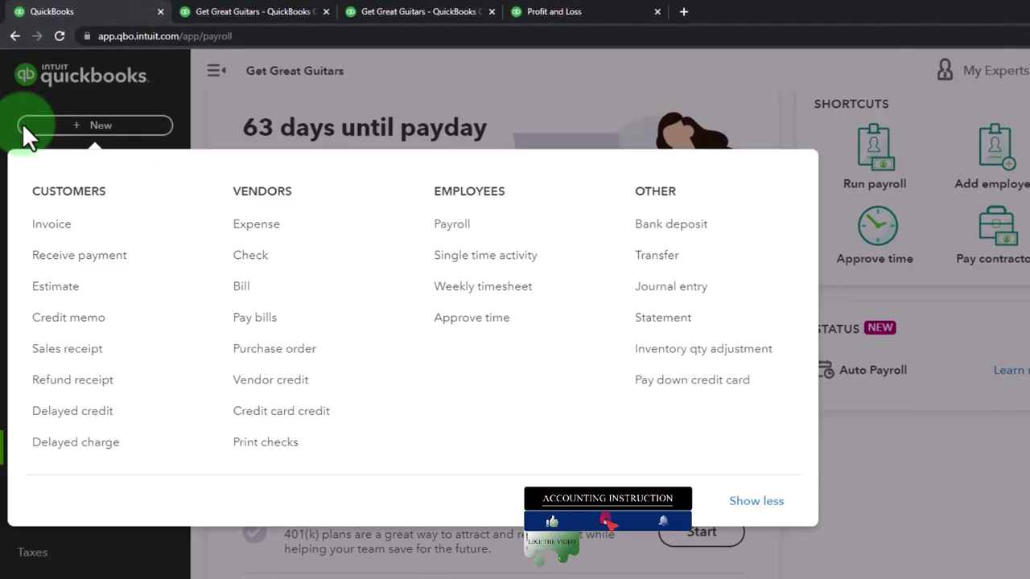
pyautogui.click(287, 263)
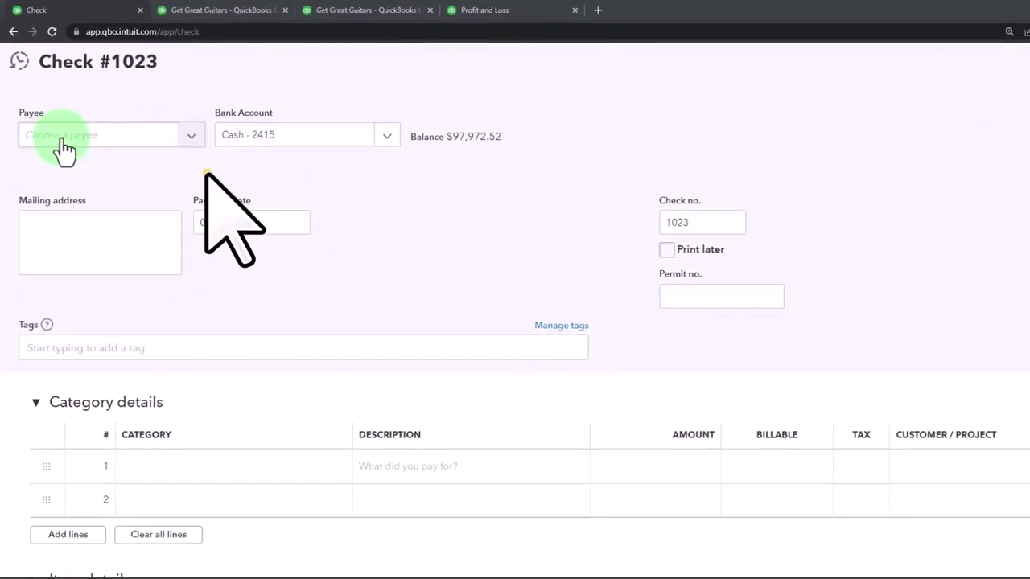
# - Add IRS - FIT as a new vendor and payee on check #1023, filling its mailing address
pyautogui.click(62, 138)
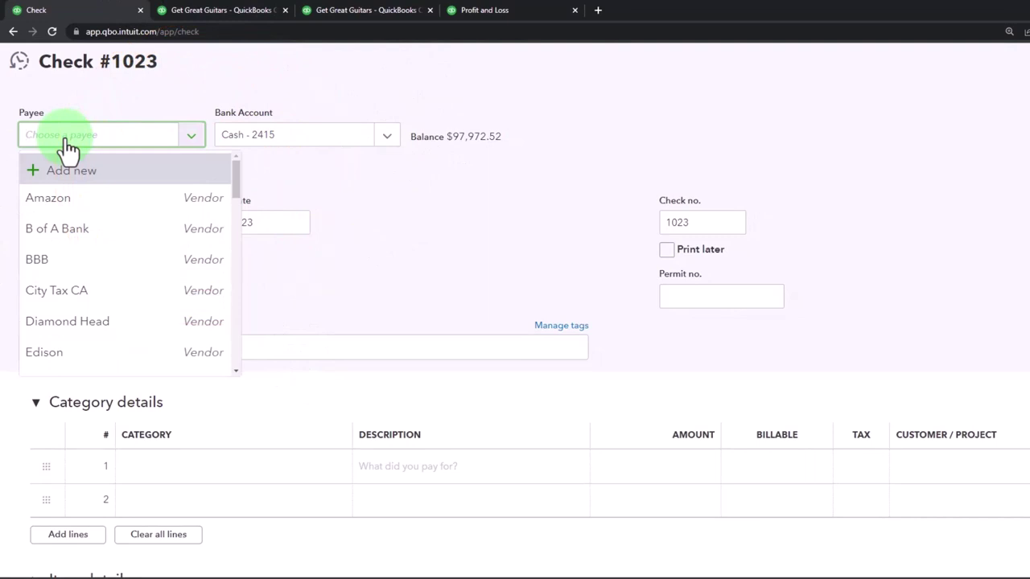
pyautogui.write('IRS')
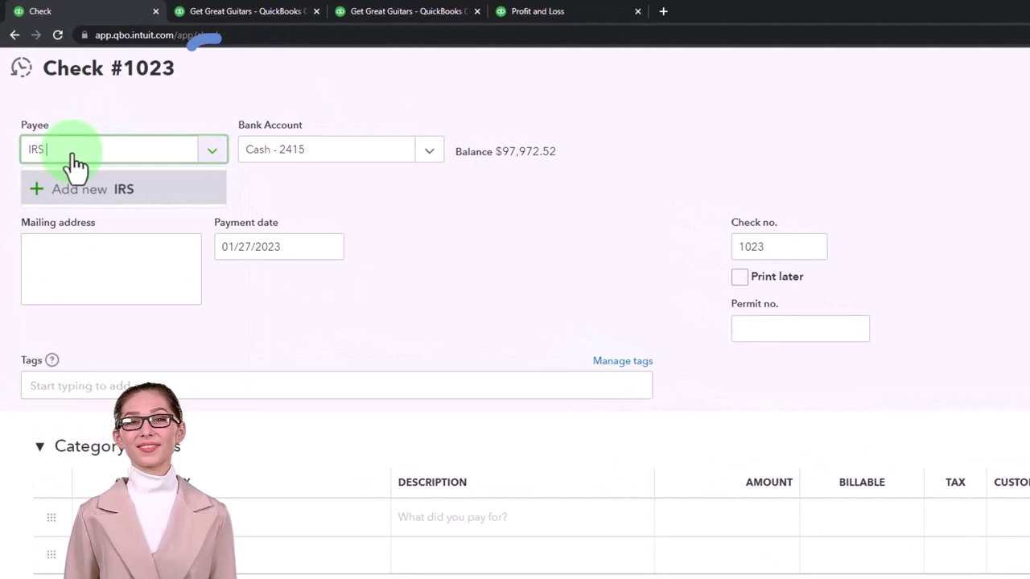
pyautogui.write(' - FIT')
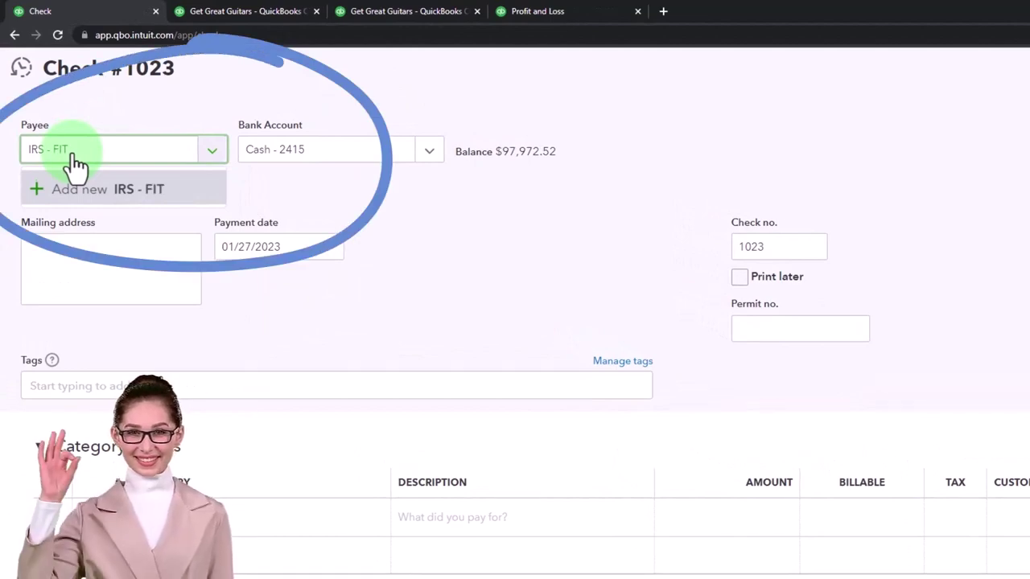
pyautogui.press('Return')
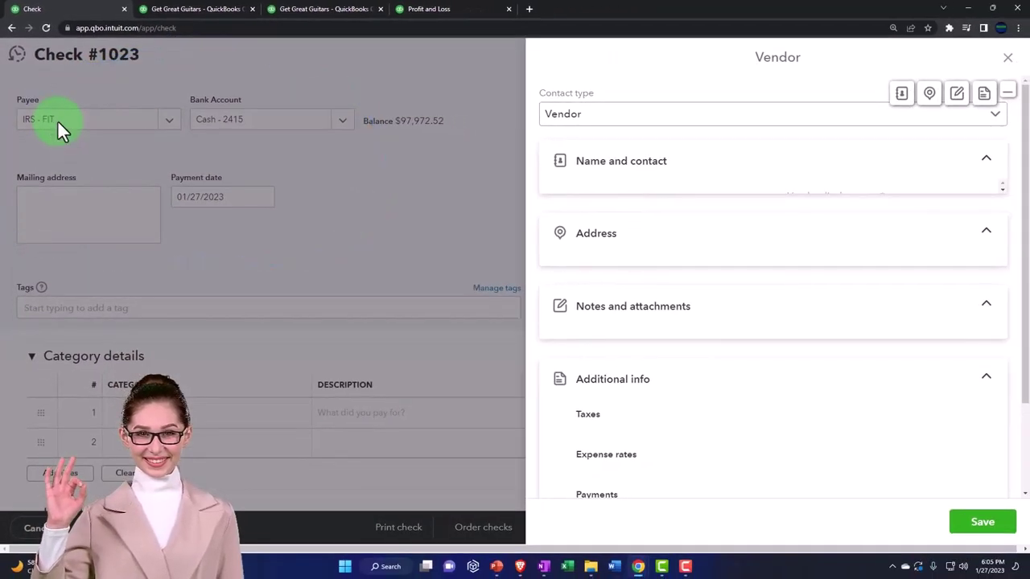
pyautogui.moveTo(665, 223); pyautogui.dragTo(517, 214)
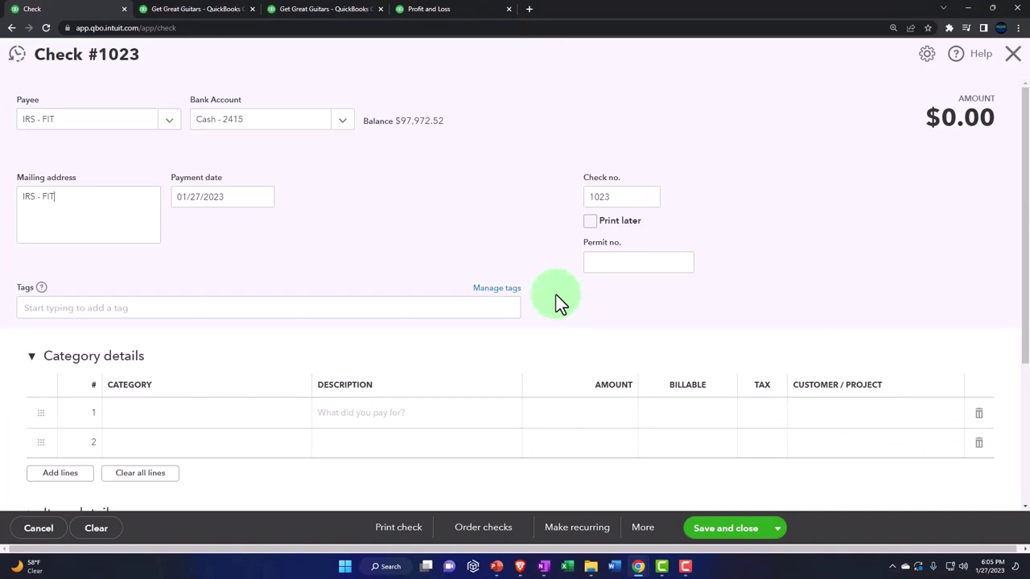
# - Date the IRS - FIT check 02/28/2023 and change its check number to 1024
pyautogui.press('Tab')
pyautogui.press('Tab')
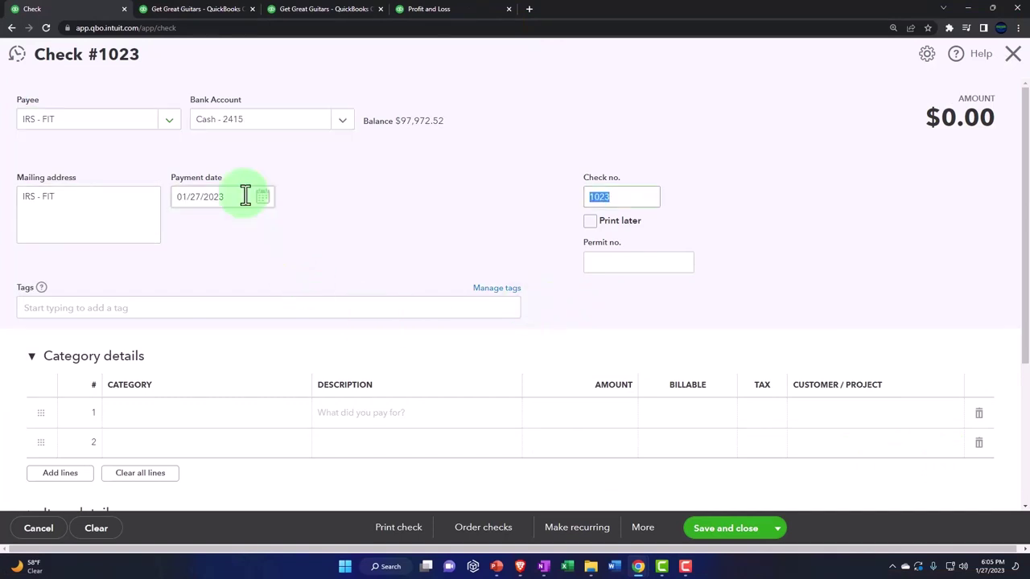
pyautogui.click(246, 197)
pyautogui.write('0')
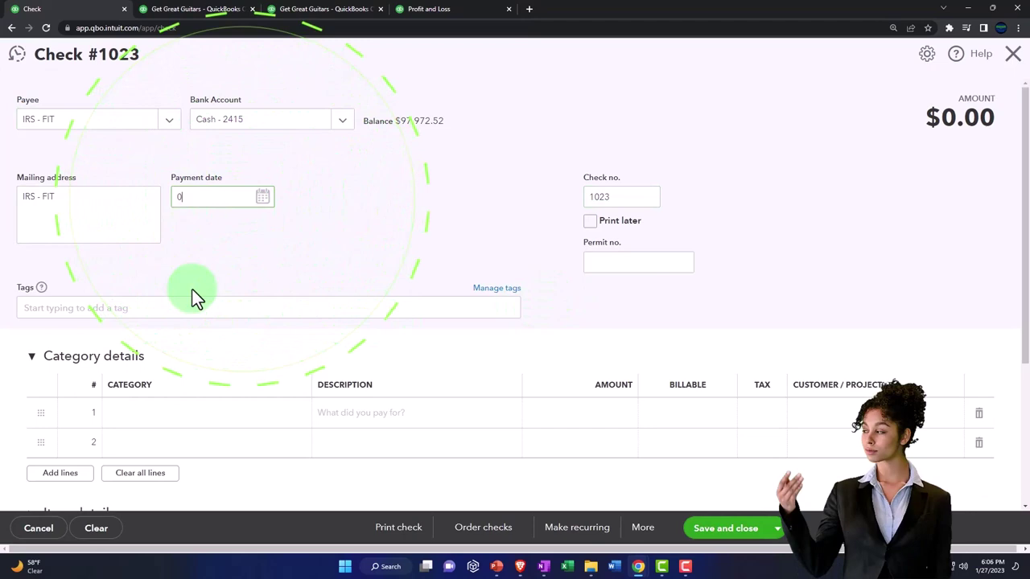
pyautogui.write('22823')
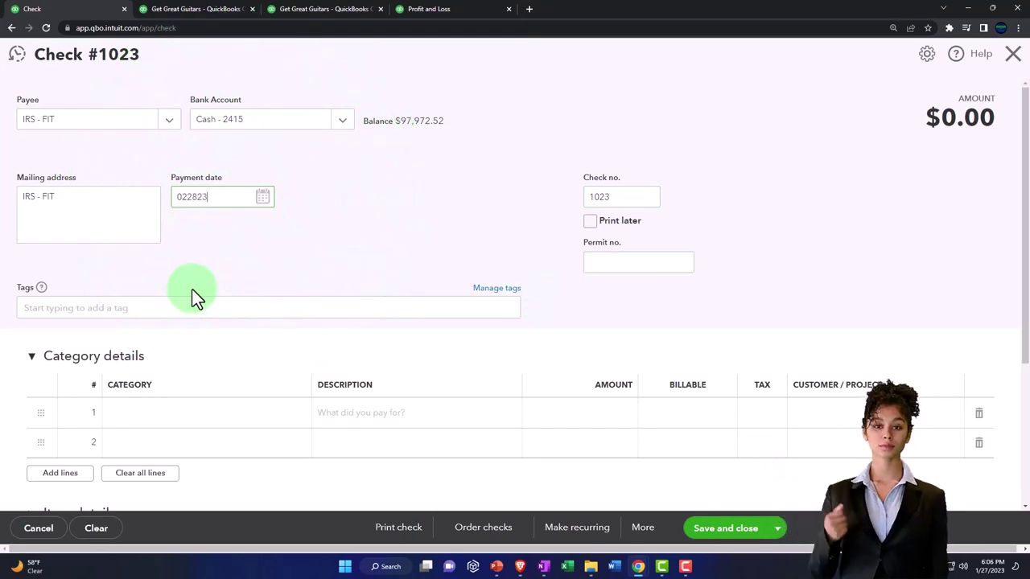
pyautogui.press('Tab')
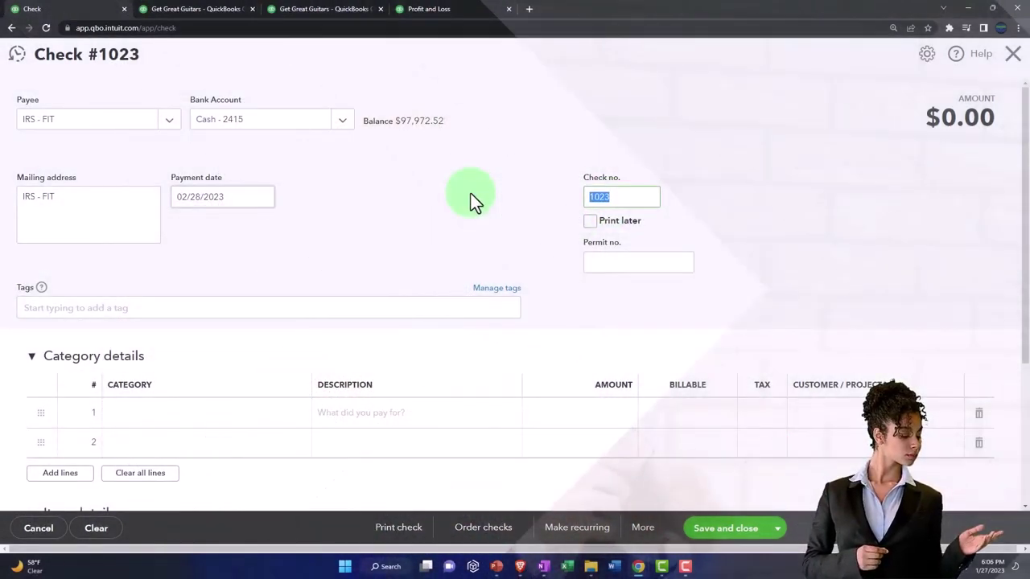
pyautogui.write('1024')
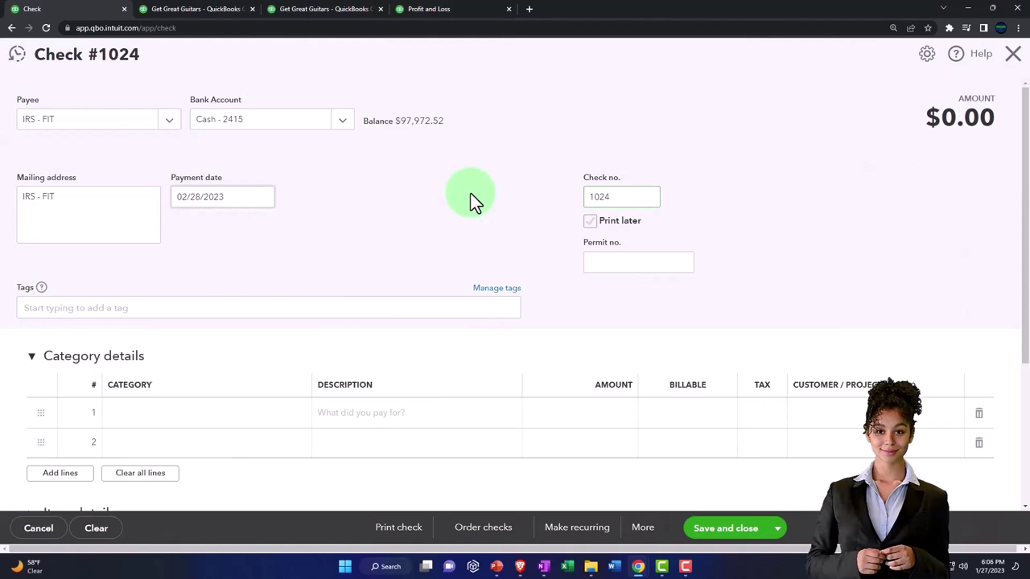
pyautogui.click(470, 193)
pyautogui.scroll(-1, 414, 251)
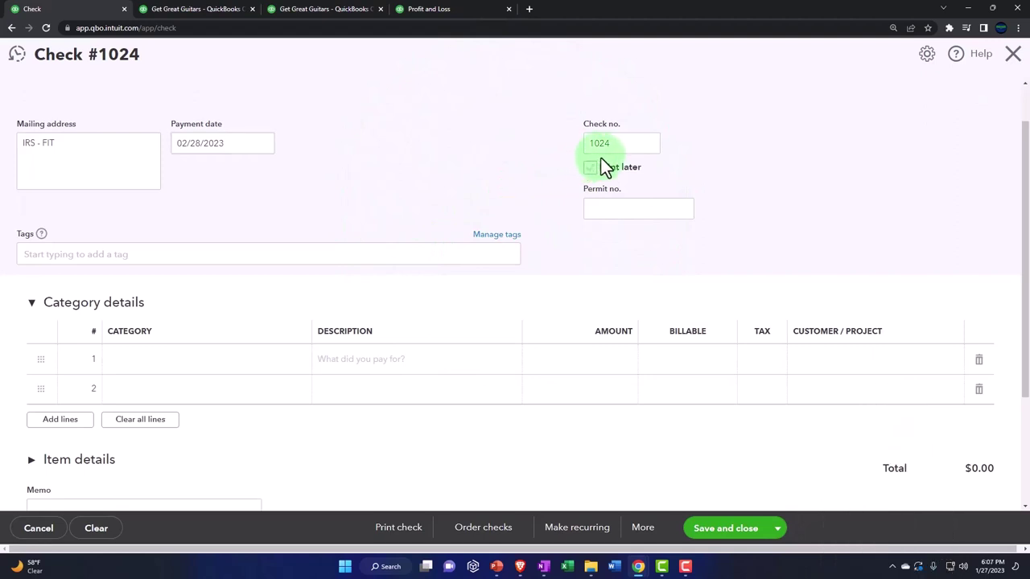
pyautogui.scroll(-1, 601, 159)
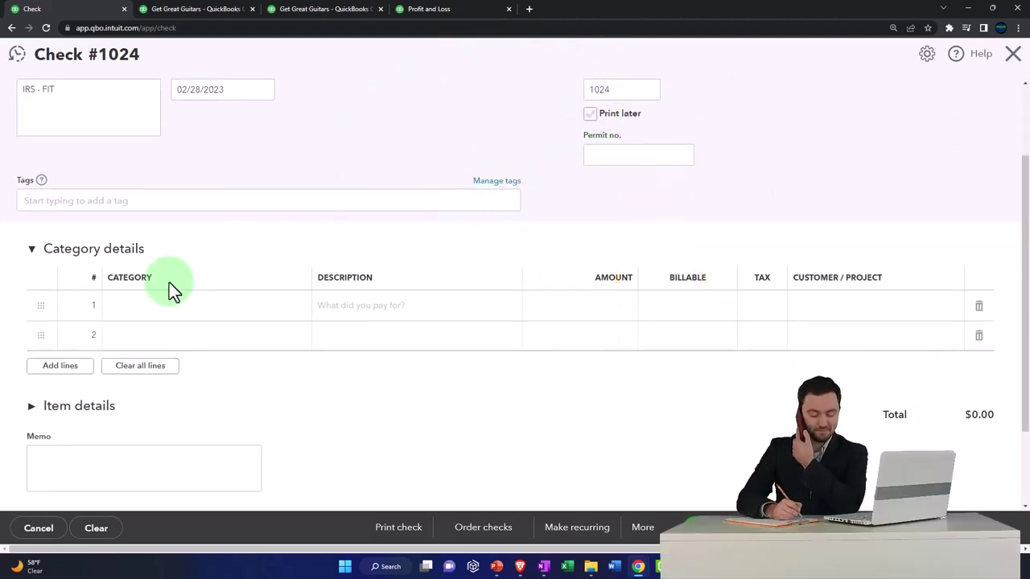
# - Add a 1,080.00 line to Payroll Liabilities:Federal Taxes (941/943/944) on check #1024
pyautogui.click(133, 313)
pyautogui.click(133, 313)
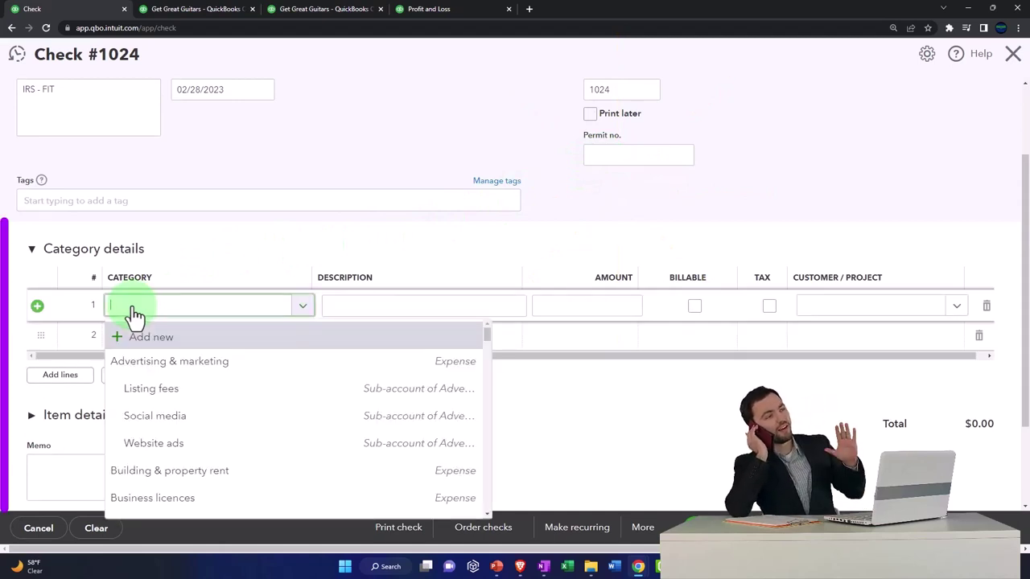
pyautogui.write('payroll')
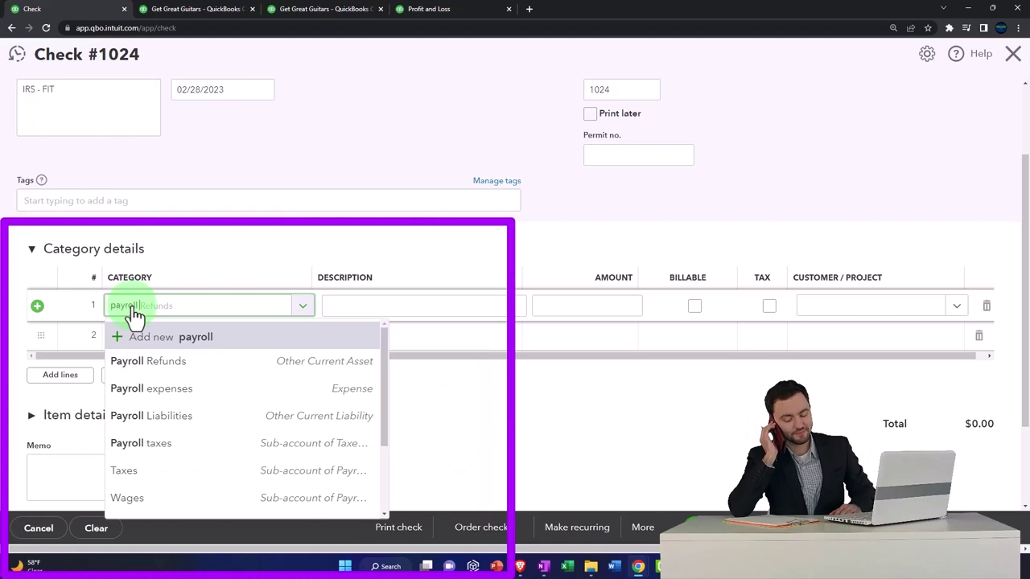
pyautogui.write(' liabilitie')
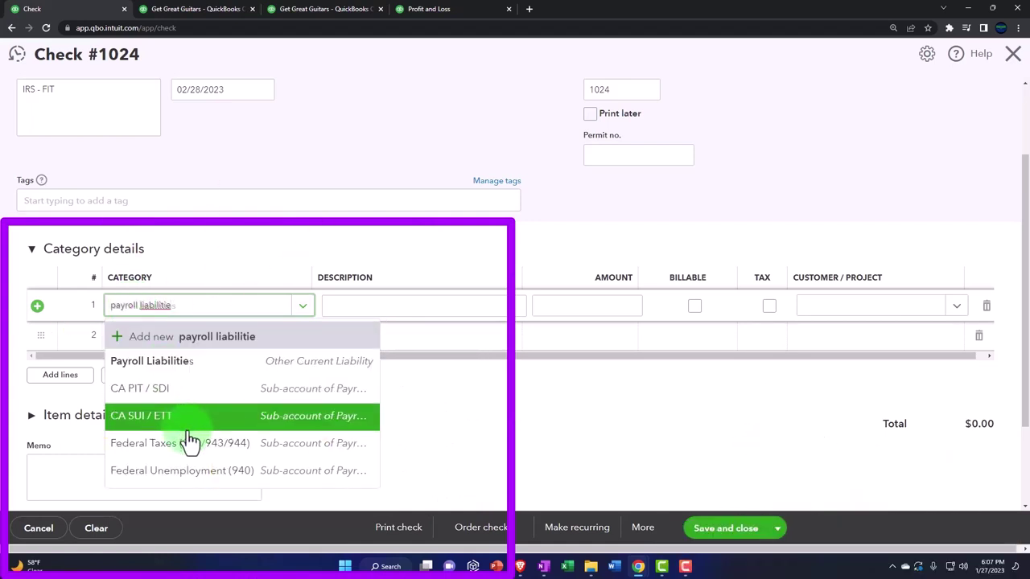
pyautogui.click(264, 454)
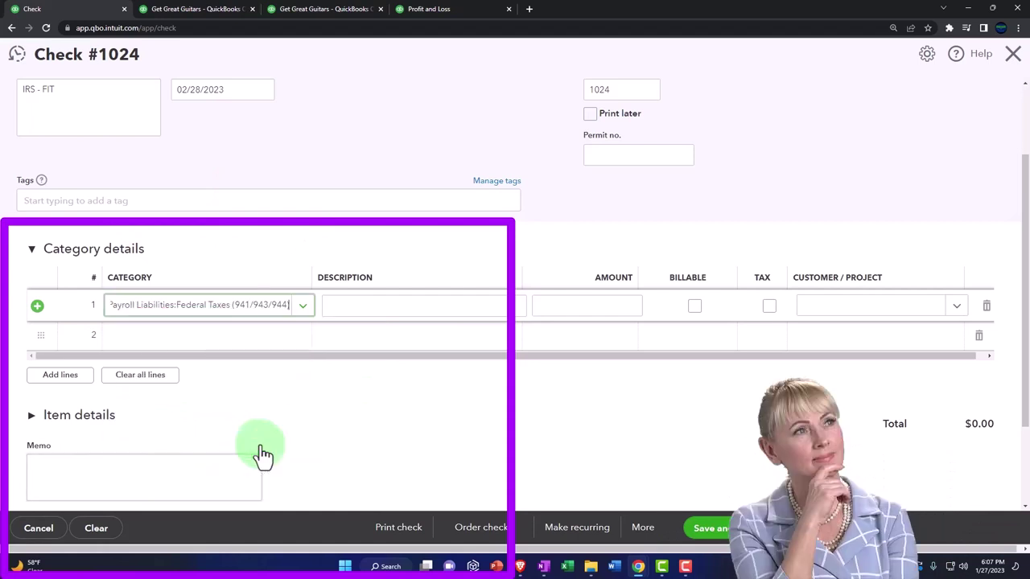
pyautogui.press('Tab')
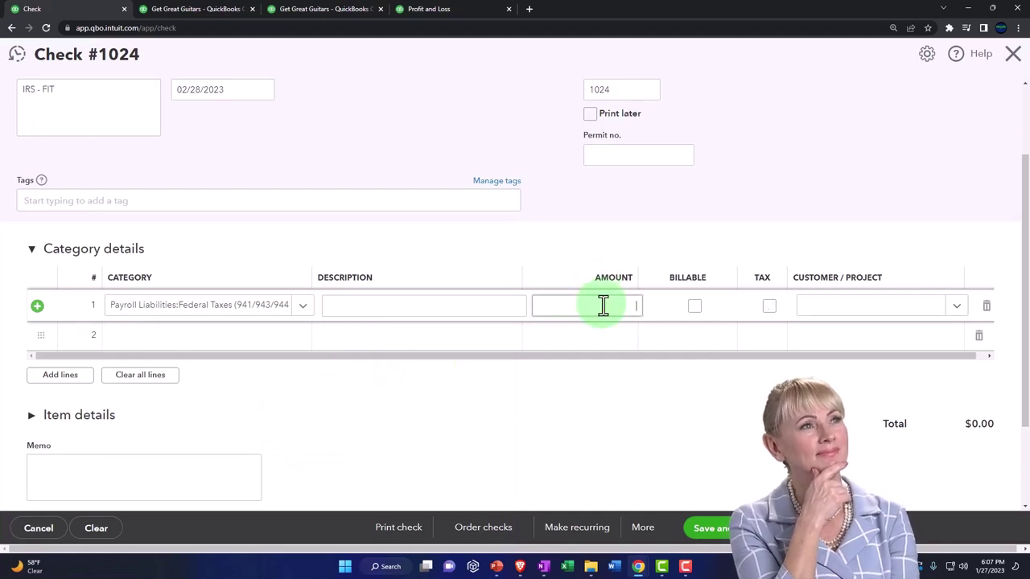
pyautogui.write('1080')
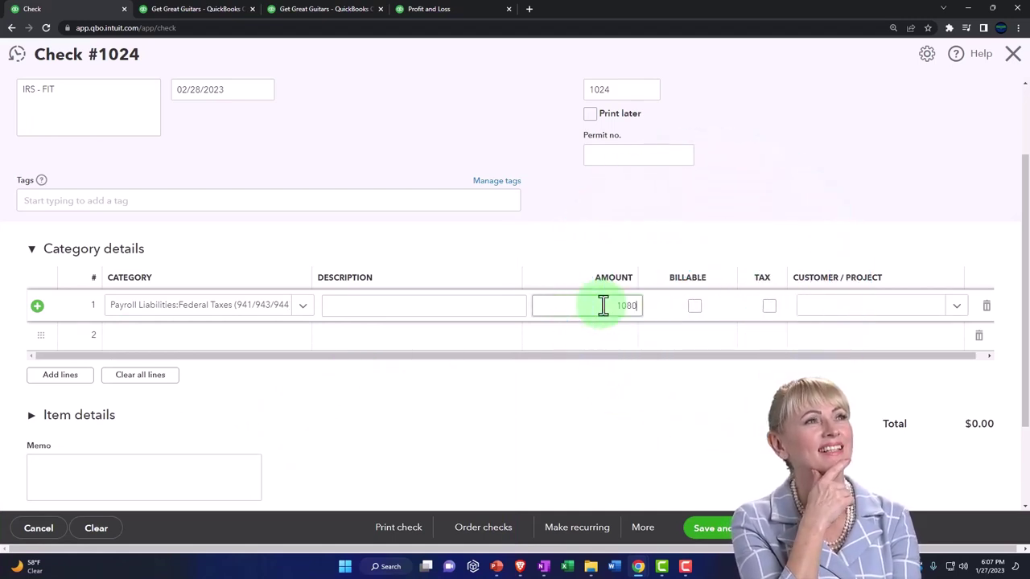
pyautogui.press('Tab')
pyautogui.press('Tab')
pyautogui.press('Tab')
pyautogui.press('Tab')
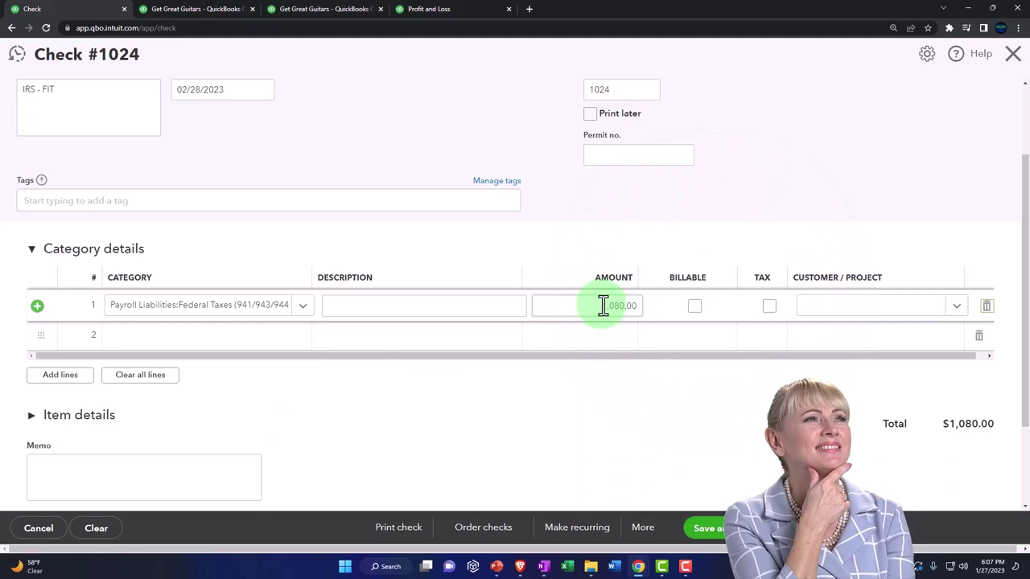
pyautogui.press('Tab')
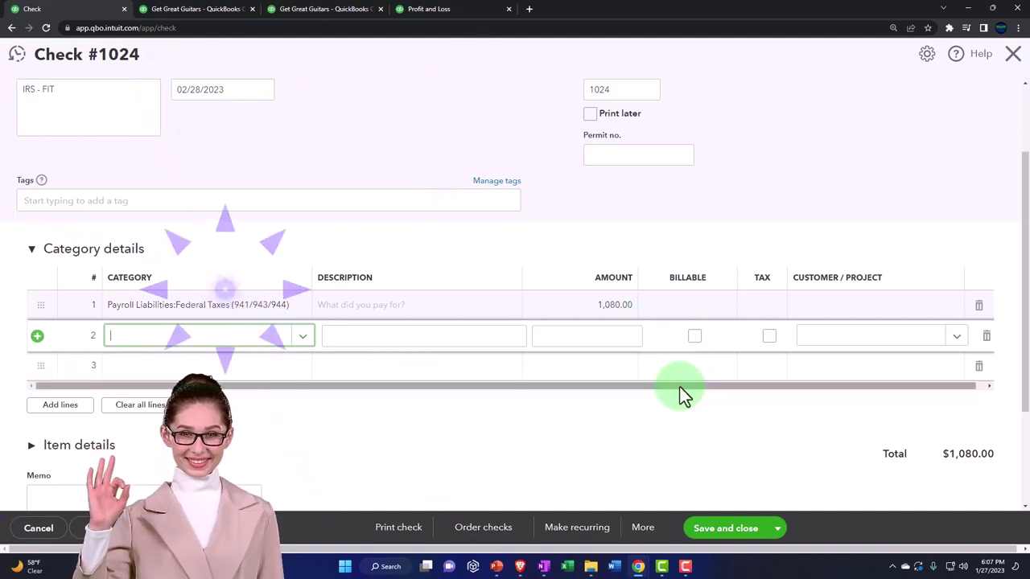
pyautogui.scroll(-1, 679, 391)
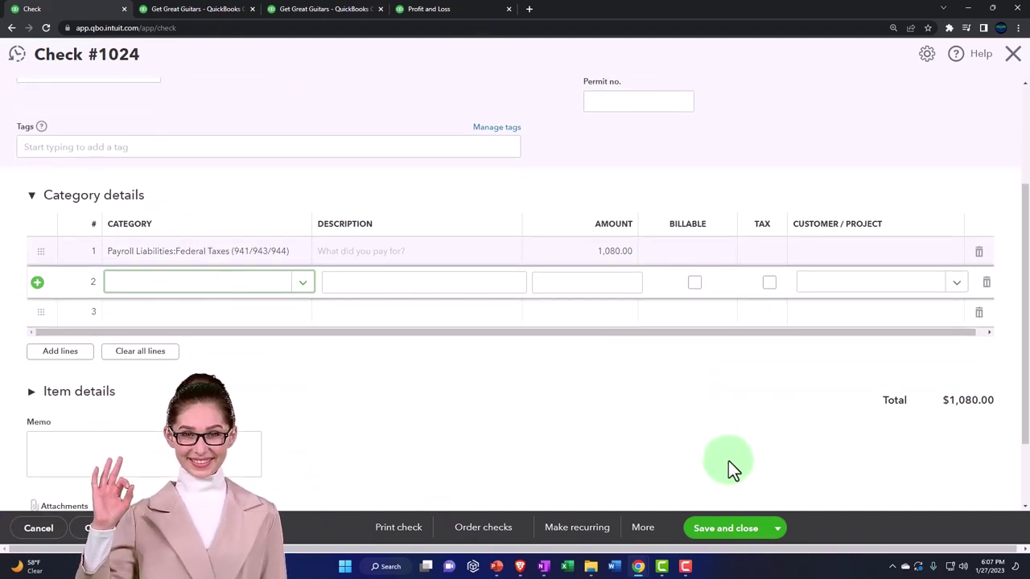
# - Save check #1024 and start check #1025 with IRS - Medicare entered as payee
pyautogui.click(778, 532)
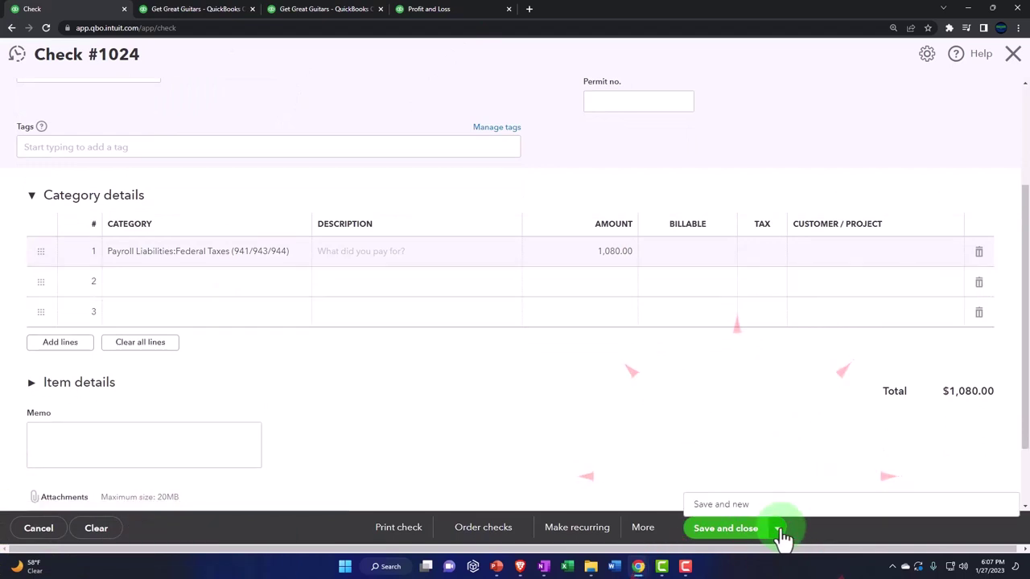
pyautogui.click(749, 505)
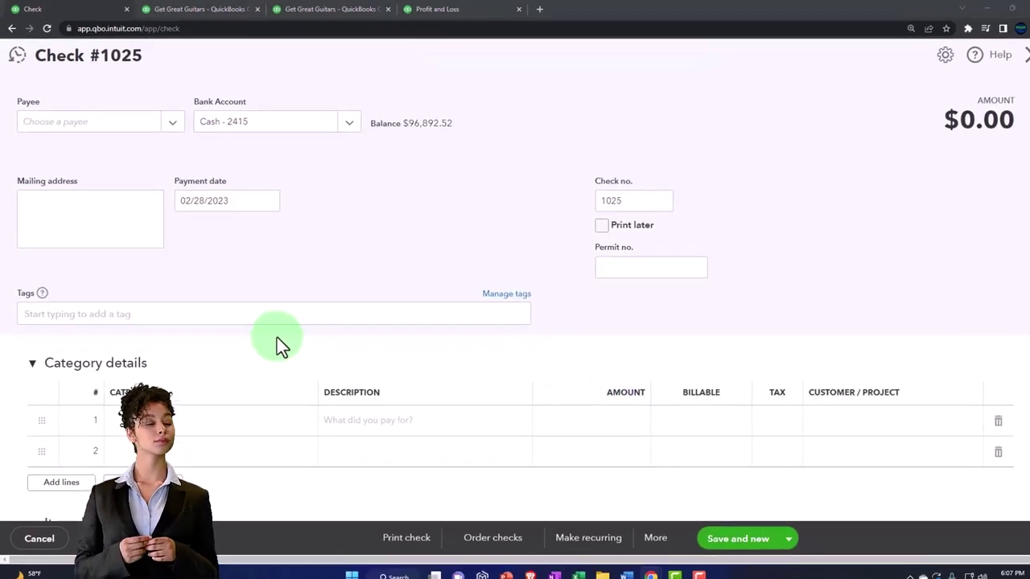
pyautogui.click(94, 123)
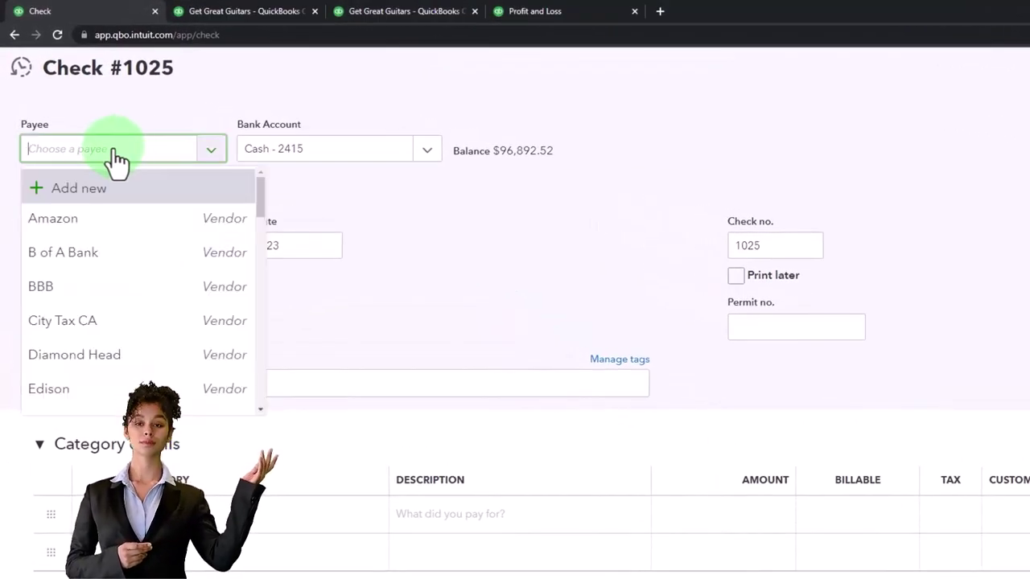
pyautogui.write('IRS')
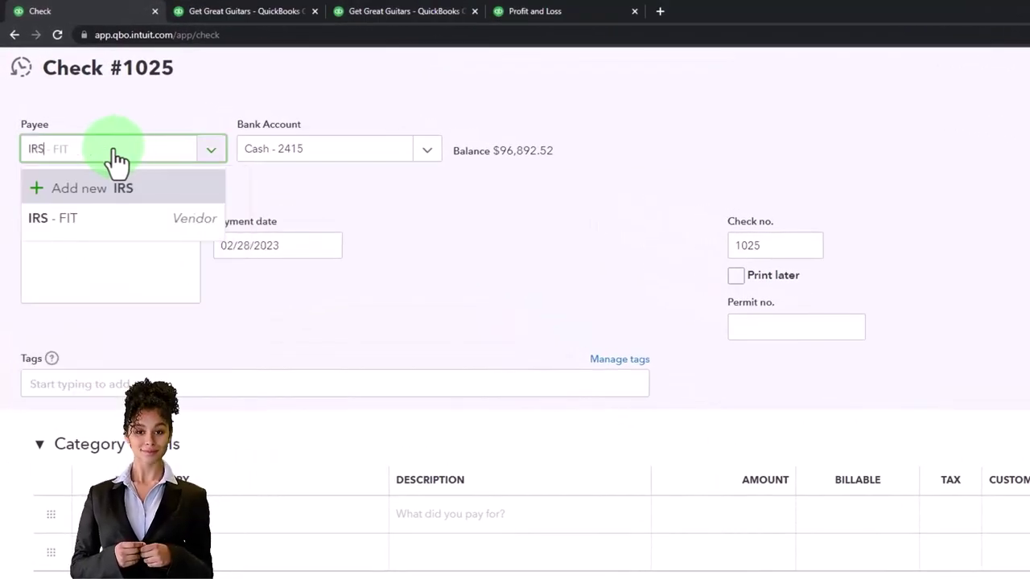
pyautogui.write(' - Me')
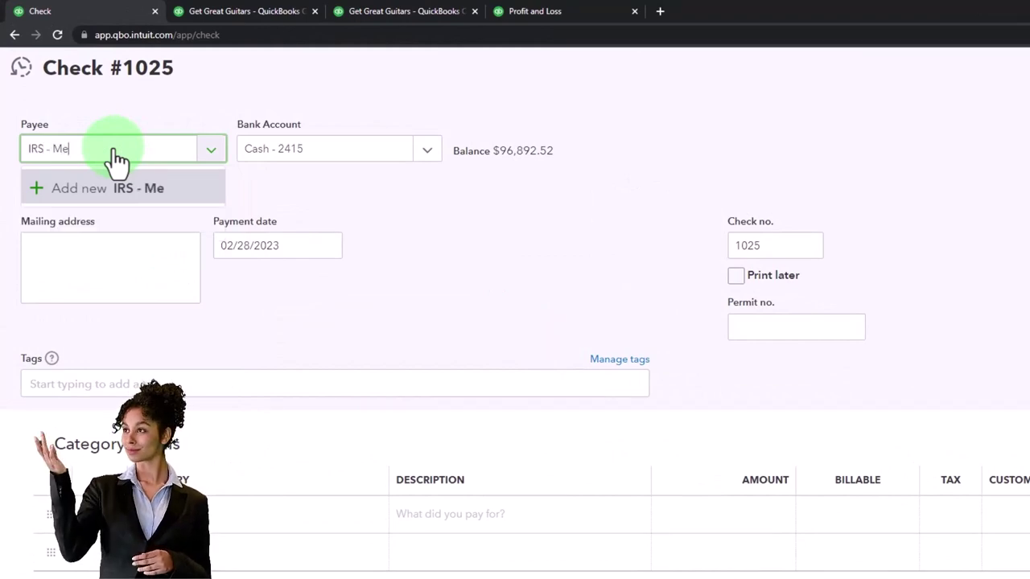
pyautogui.write('dicare')
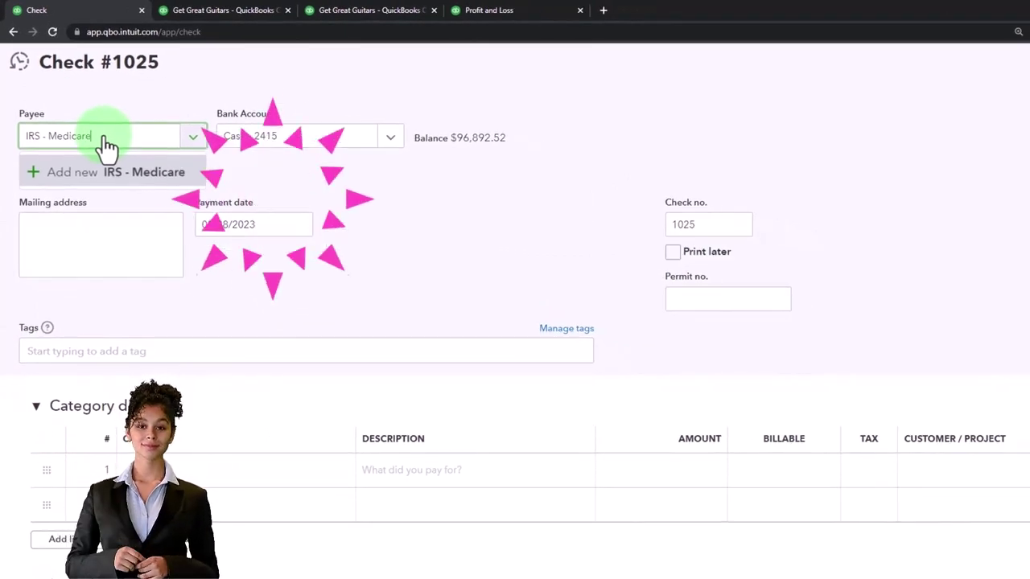
# - Save IRS - Medicare as a new vendor with a matching display name as check #1025's payee
pyautogui.click(104, 172)
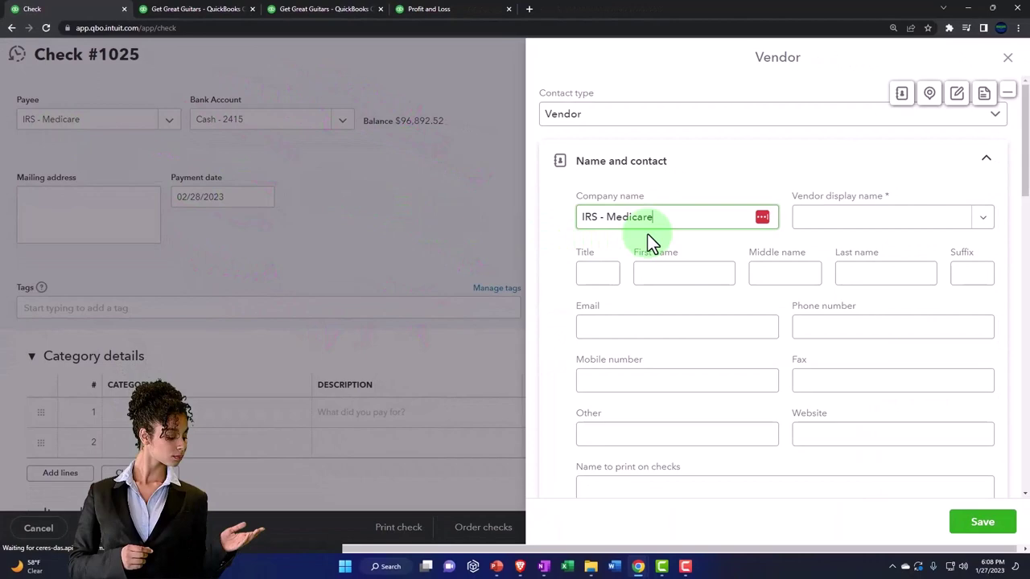
pyautogui.moveTo(653, 217); pyautogui.dragTo(567, 214)
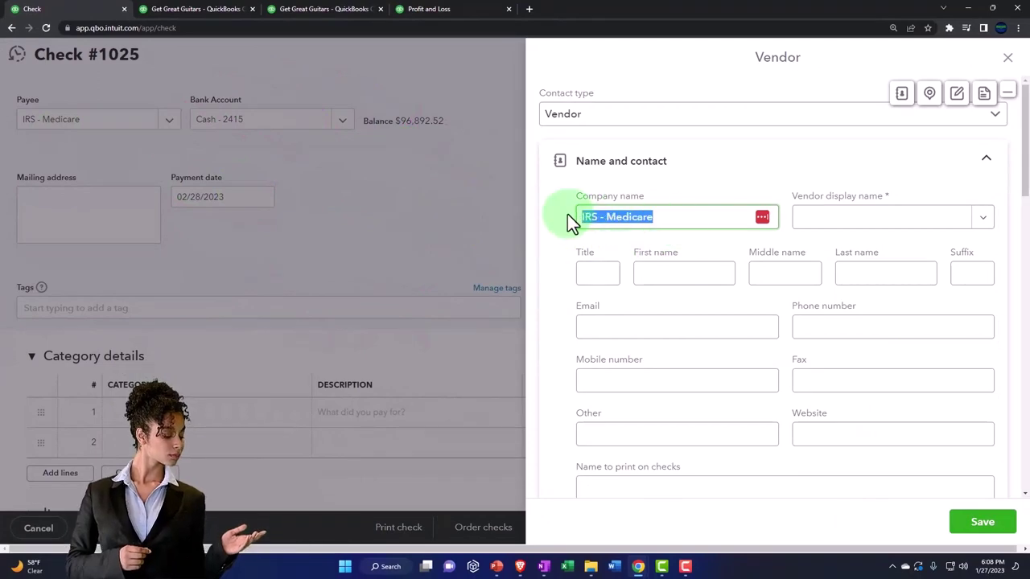
pyautogui.click(837, 223)
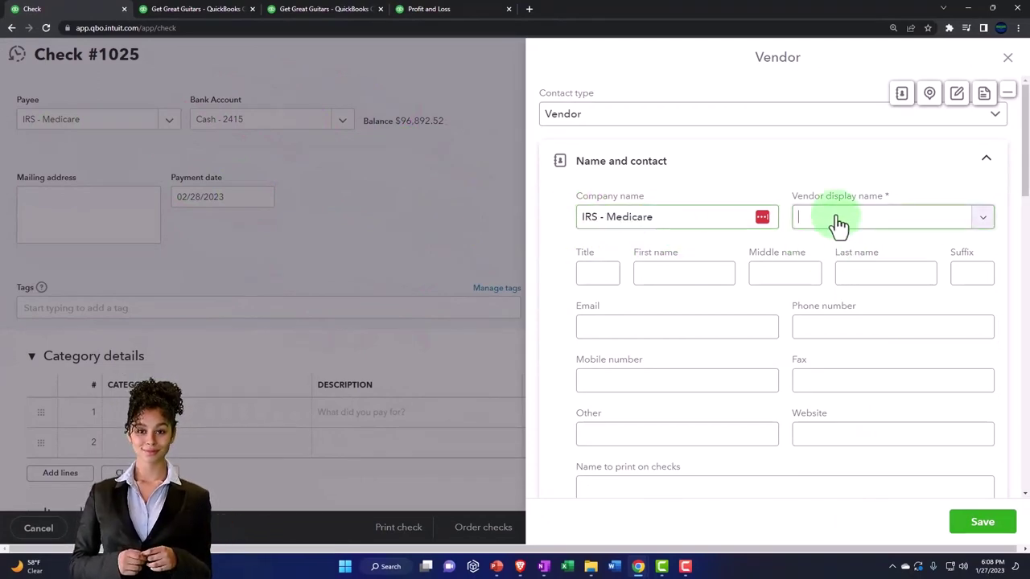
pyautogui.click(983, 521)
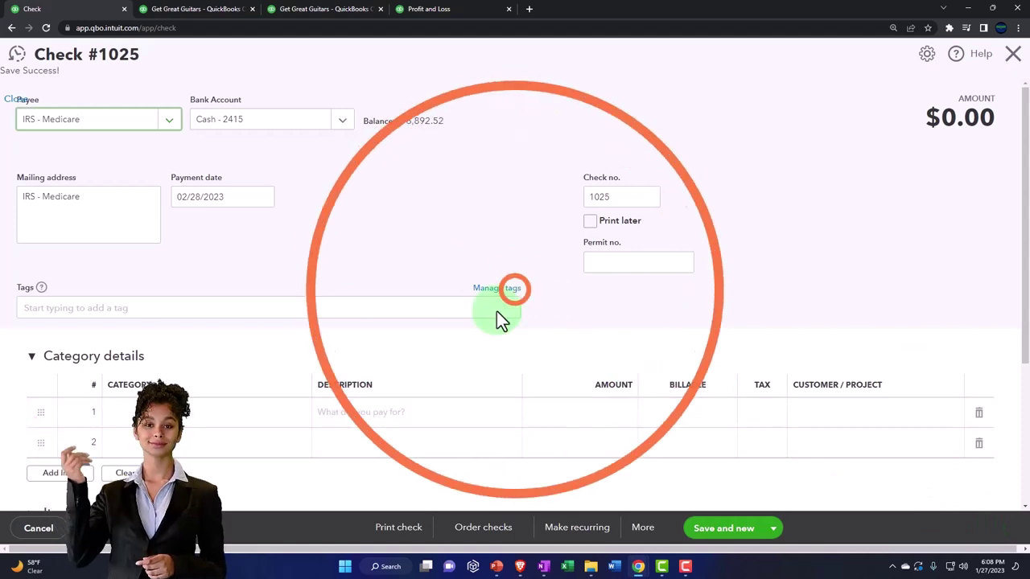
# - Record an 82.52 Payroll Liabilities:Federal Taxes (941/943/944) line on check #1025
pyautogui.click(99, 203)
pyautogui.press('Tab')
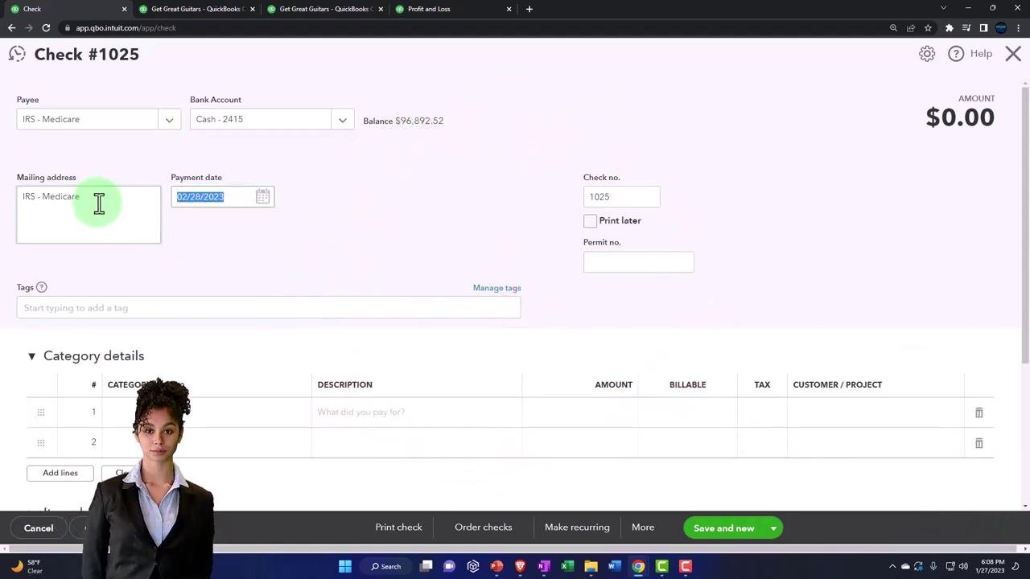
pyautogui.press('Tab')
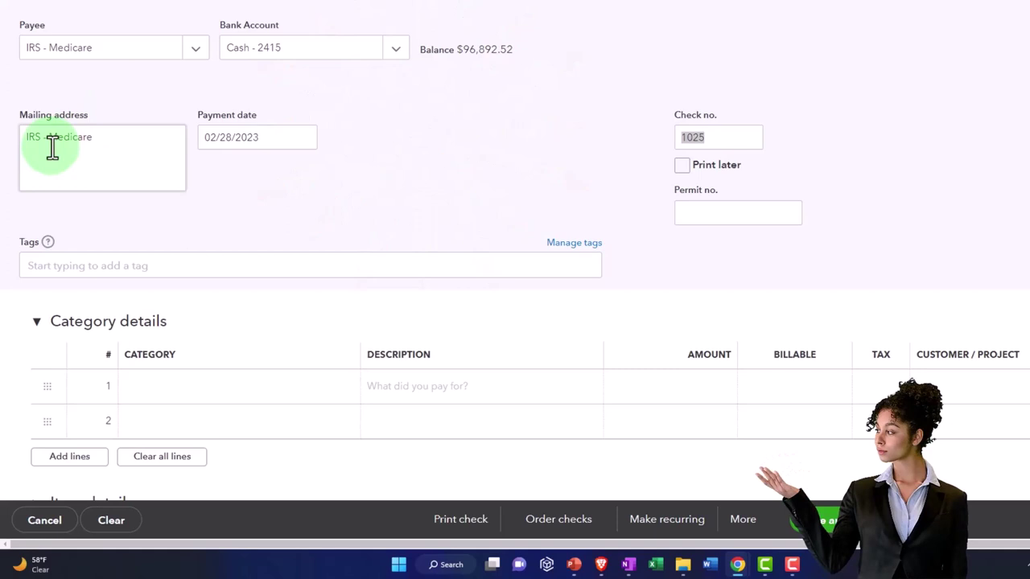
pyautogui.click(185, 399)
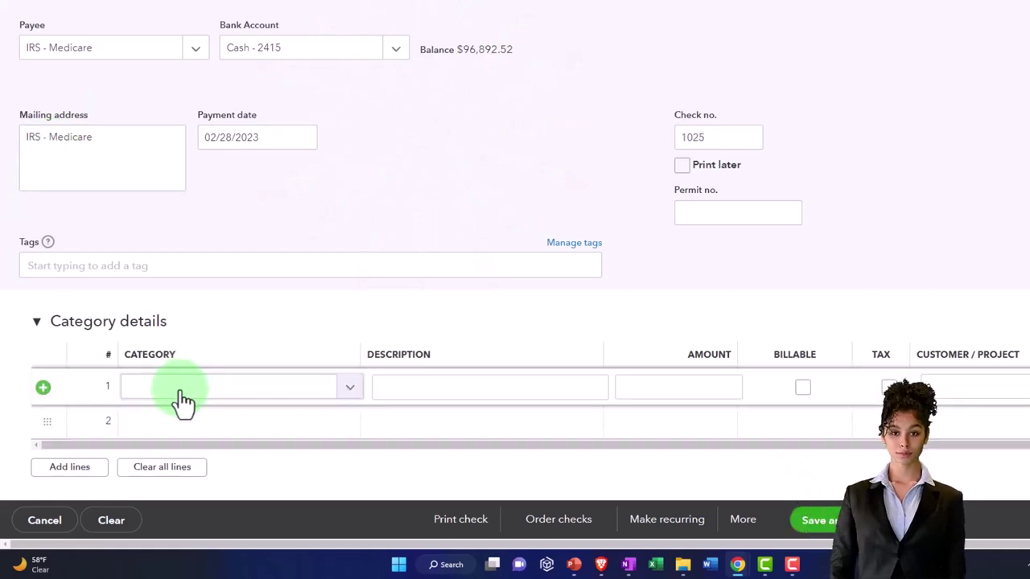
pyautogui.write('Fe')
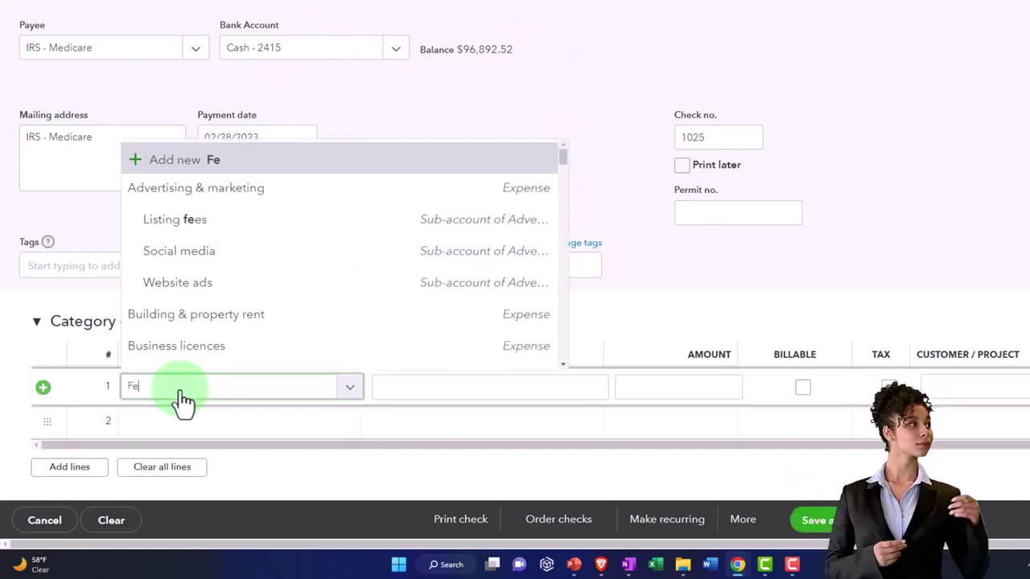
pyautogui.write('deral')
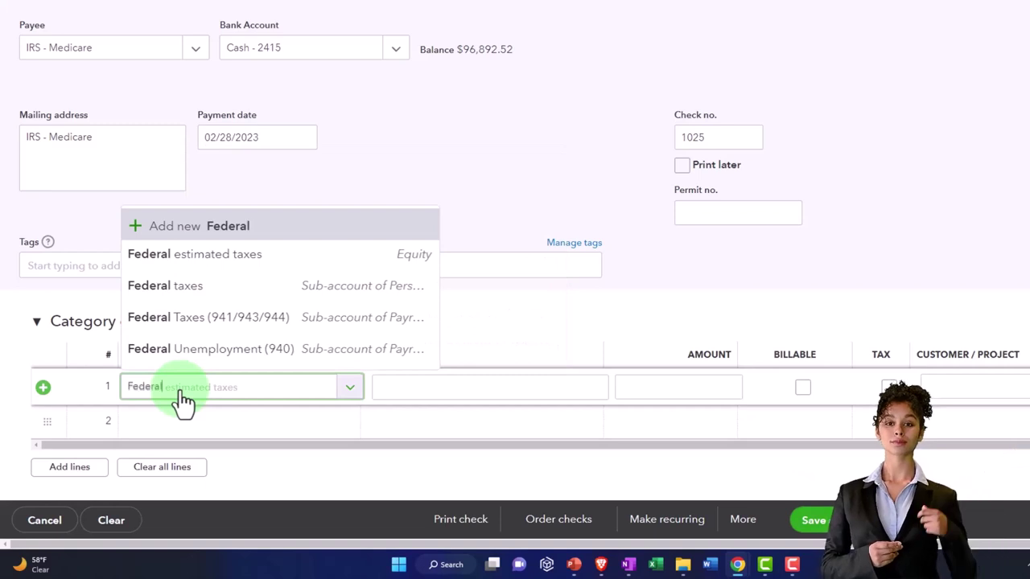
pyautogui.write(' in')
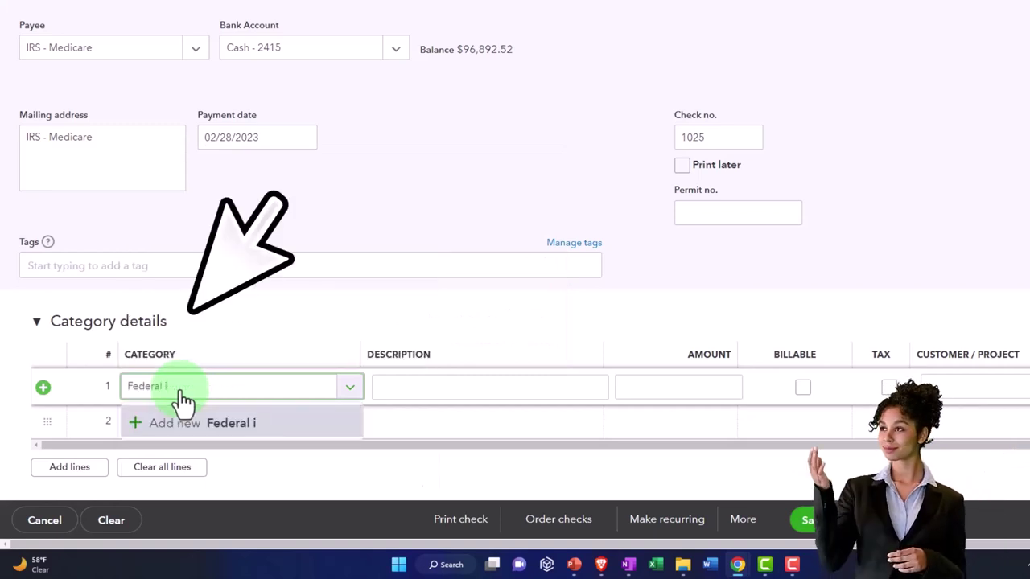
pyautogui.press('BackSpace')
pyautogui.write('taxes')
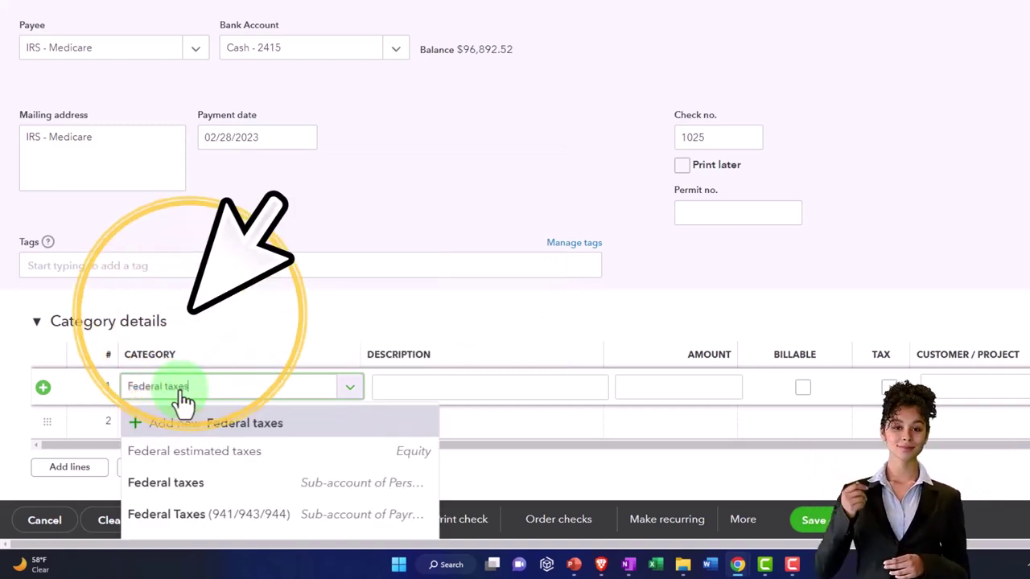
pyautogui.press('Down')
pyautogui.press('Down')
pyautogui.press('Down')
pyautogui.press('Down')
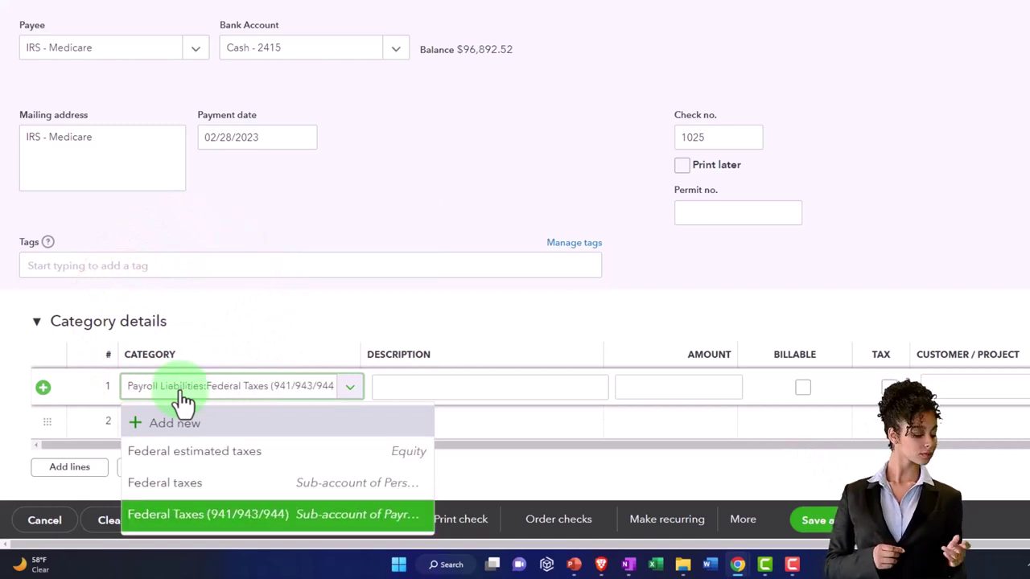
pyautogui.click(224, 519)
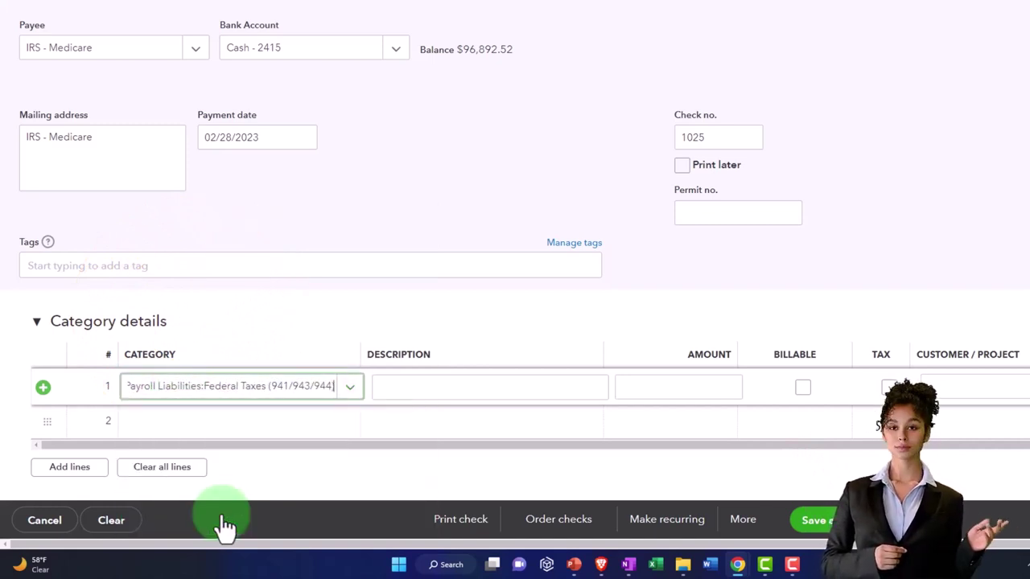
pyautogui.press('Tab')
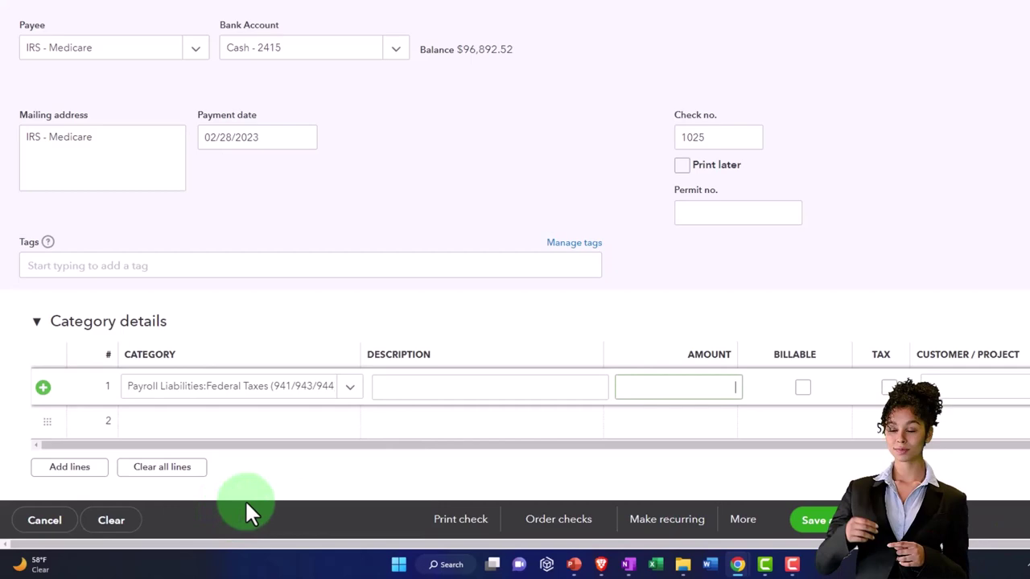
pyautogui.write('82.52')
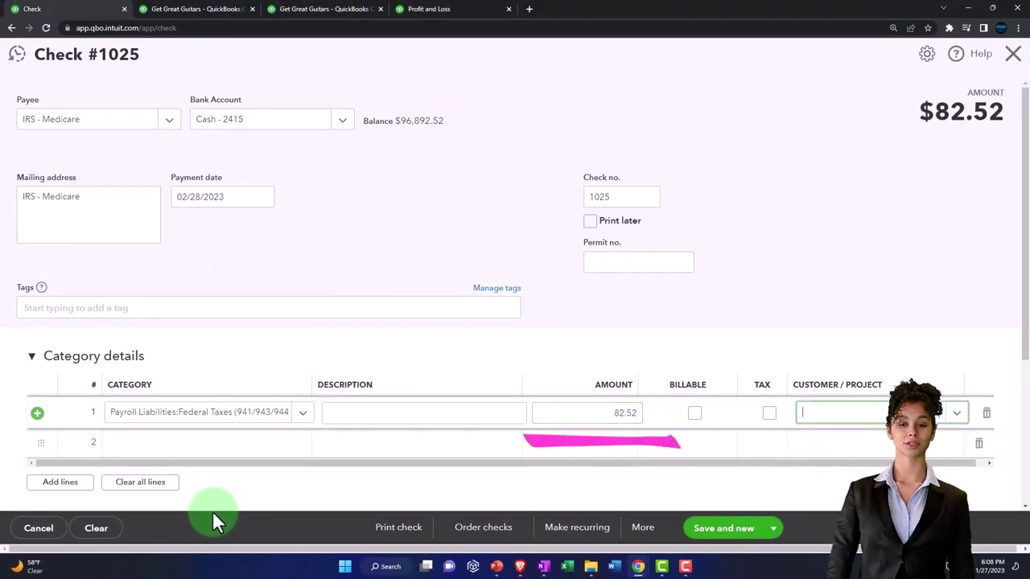
pyautogui.click(336, 444)
pyautogui.scroll(-1, 391, 394)
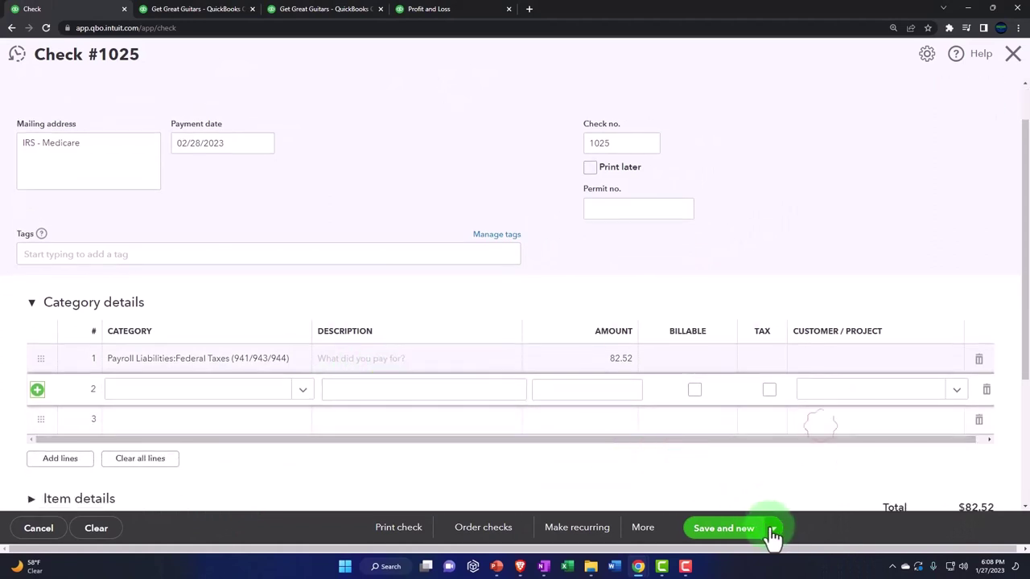
# - Save check #1025, then start check #1026 adding IRS - Social Security Company as a new payee
pyautogui.click(724, 537)
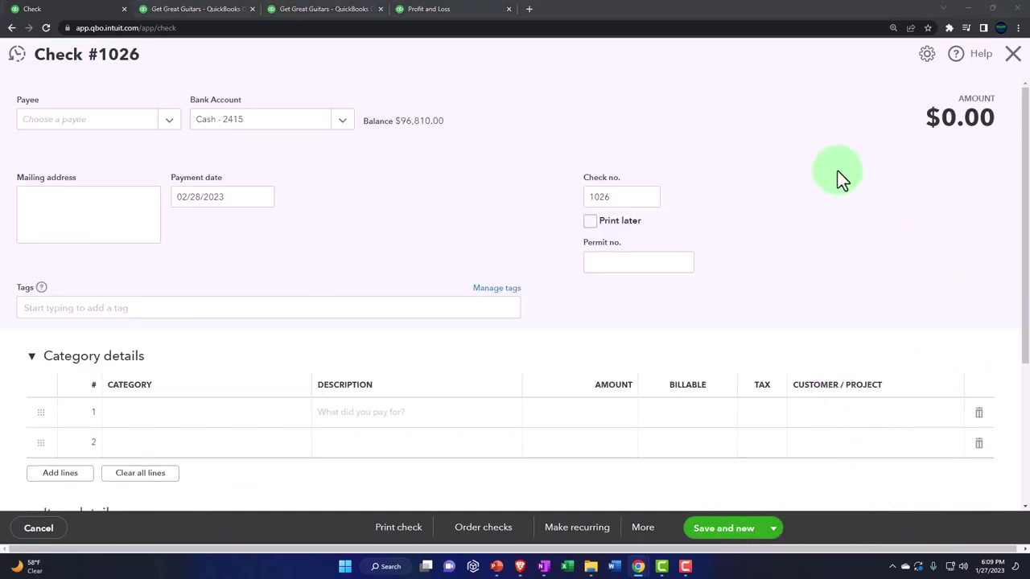
pyautogui.click(63, 125)
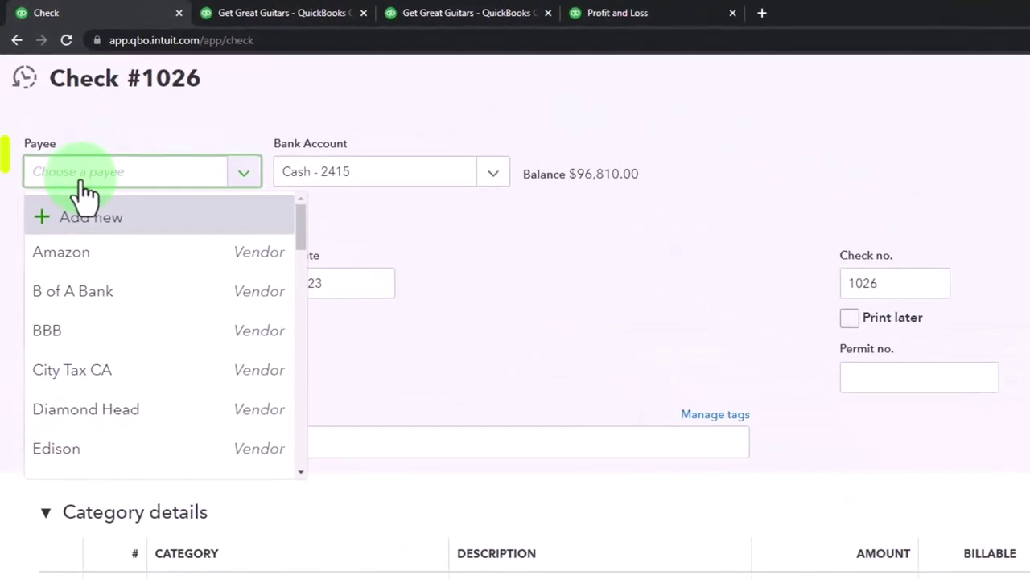
pyautogui.write('IRS - ')
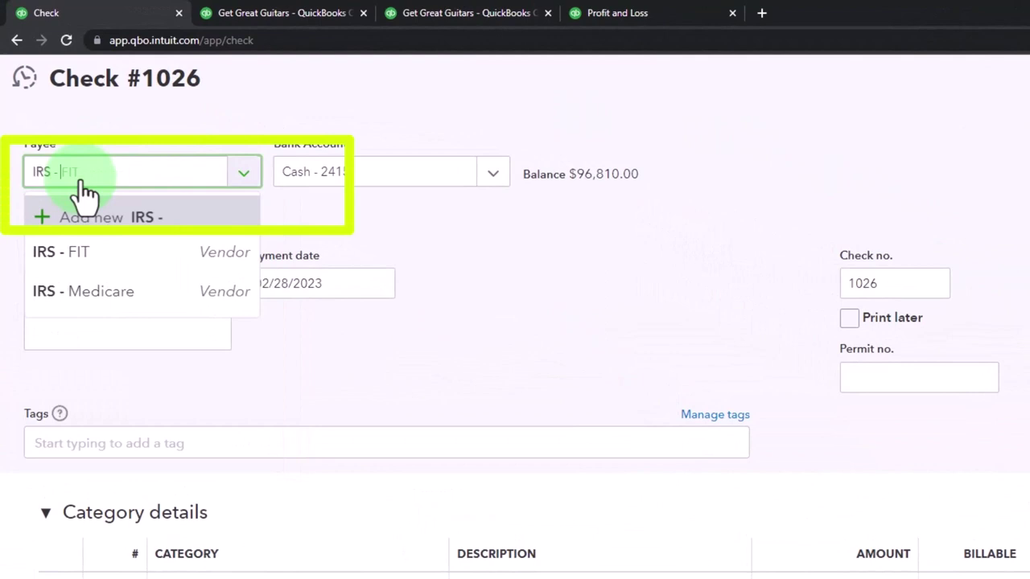
pyautogui.write('Social Securi')
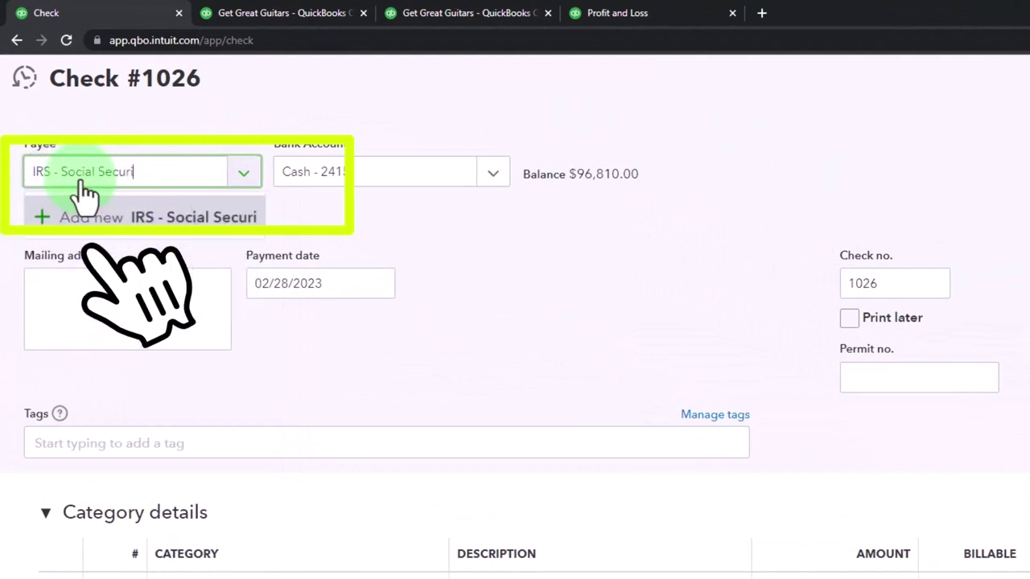
pyautogui.write('ty Company')
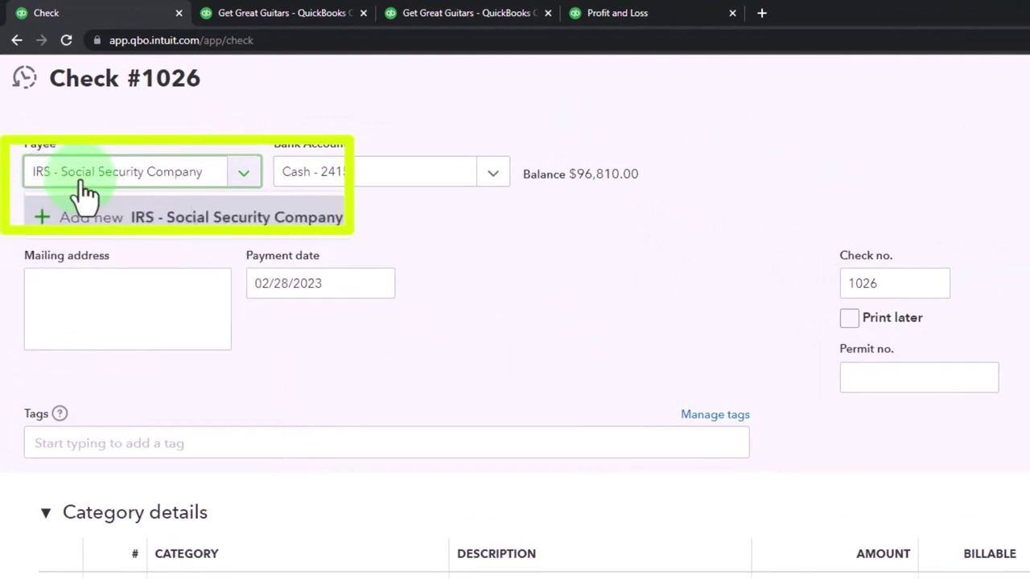
pyautogui.click(85, 211)
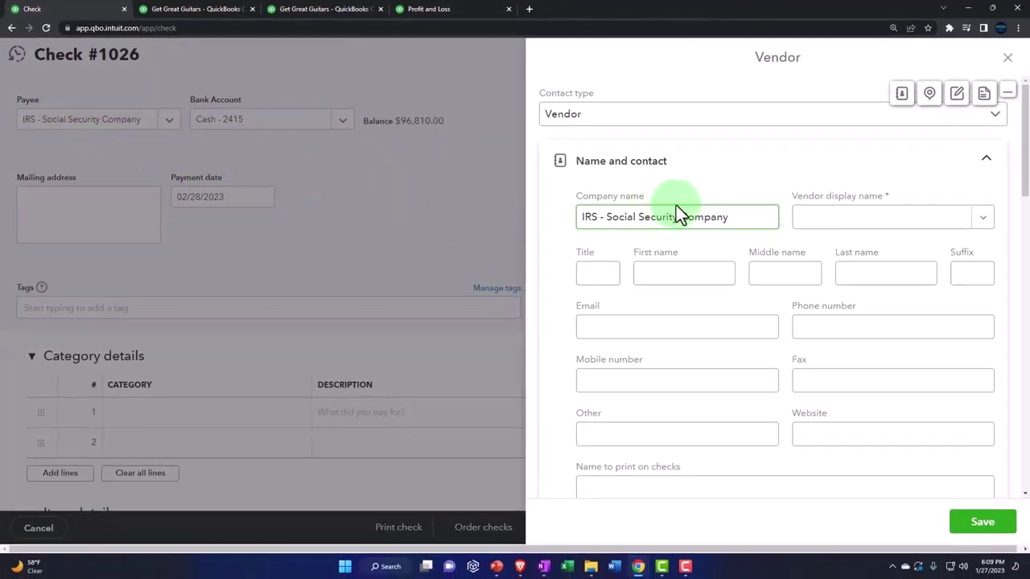
# - Copy the company name into Vendor display name and save IRS - Social Security Company as vendor
pyautogui.moveTo(717, 214); pyautogui.dragTo(558, 209)
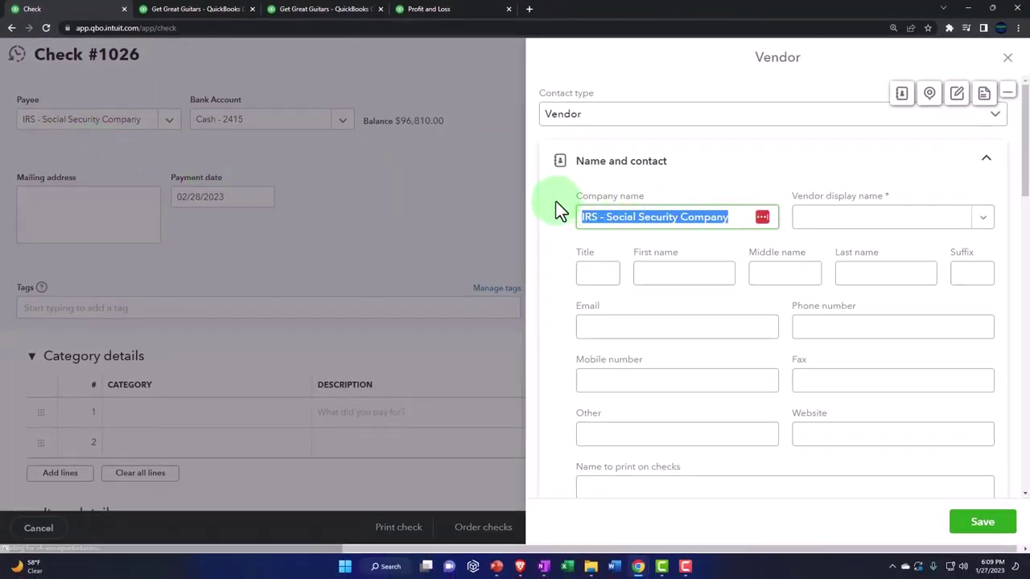
pyautogui.click(839, 225)
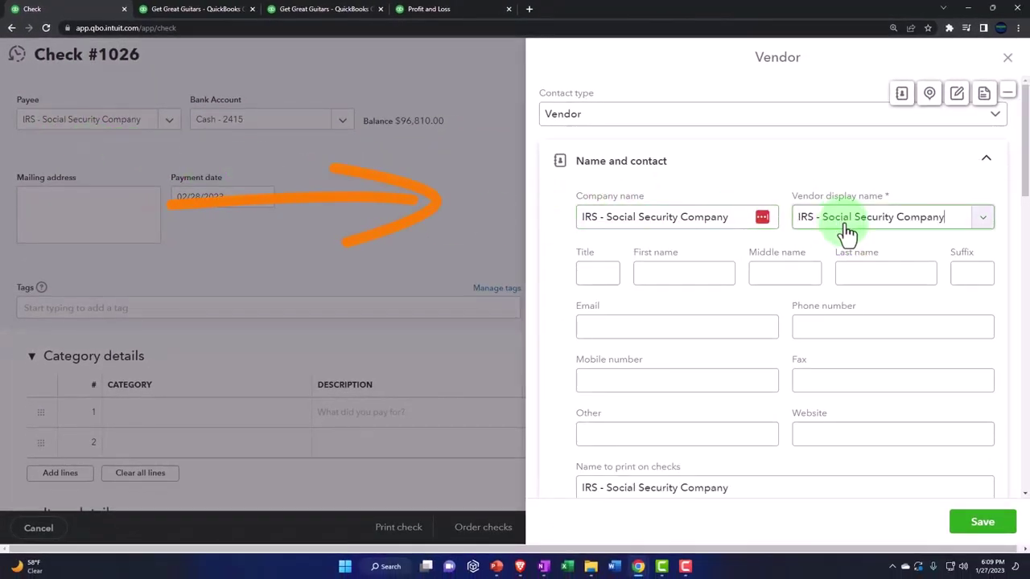
pyautogui.click(986, 524)
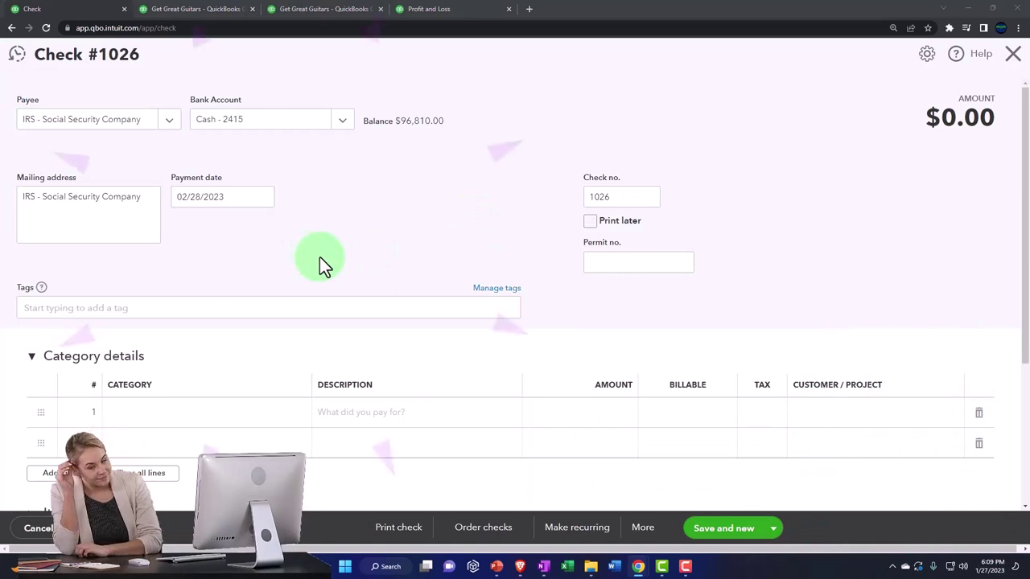
# - Add an 865.94 Payroll Liabilities:Federal Taxes (941/943/944) line to check 1026, then save and close
pyautogui.scroll(-2, 320, 258)
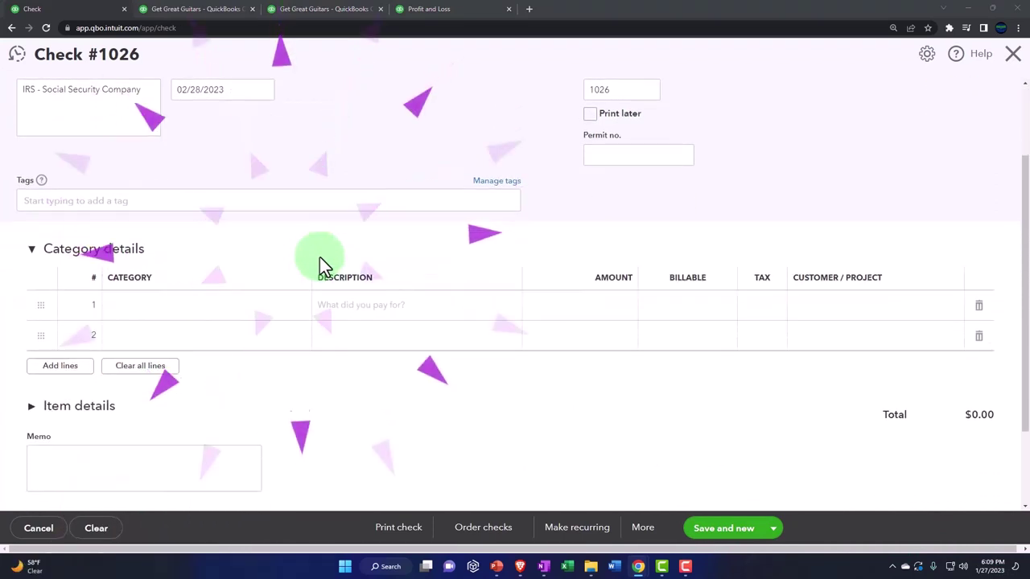
pyautogui.click(177, 313)
pyautogui.click(143, 314)
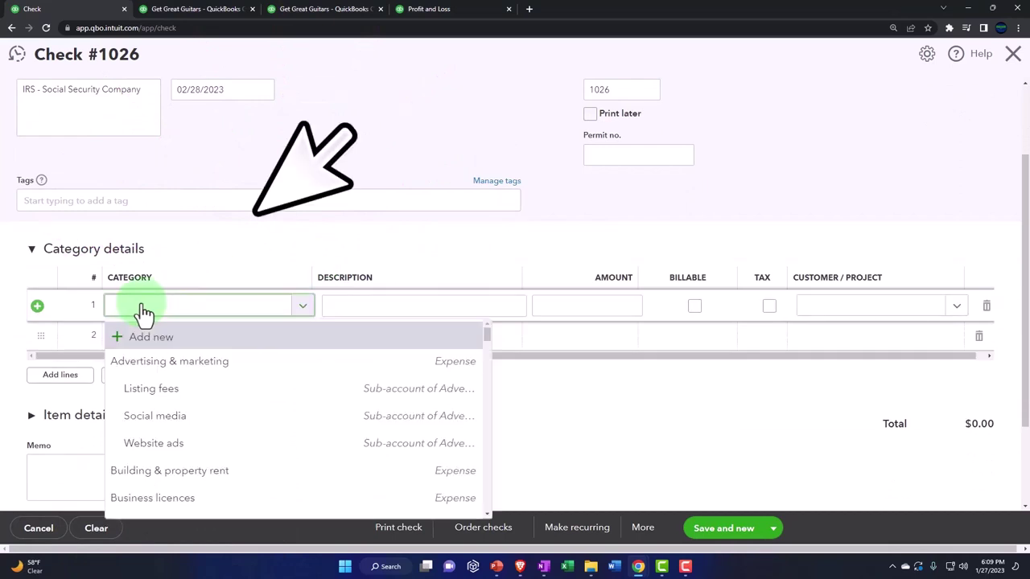
pyautogui.write('feder')
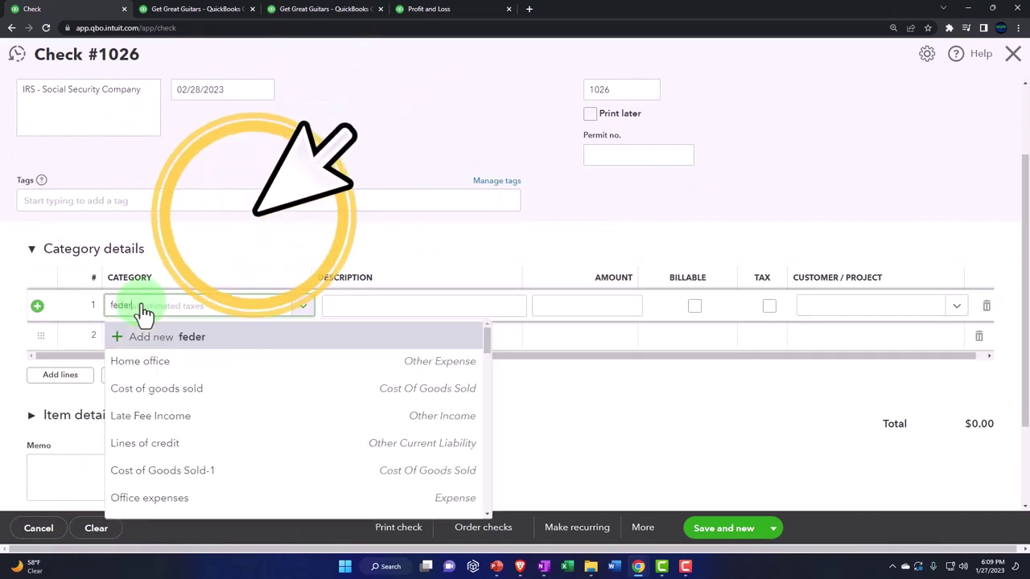
pyautogui.write('al')
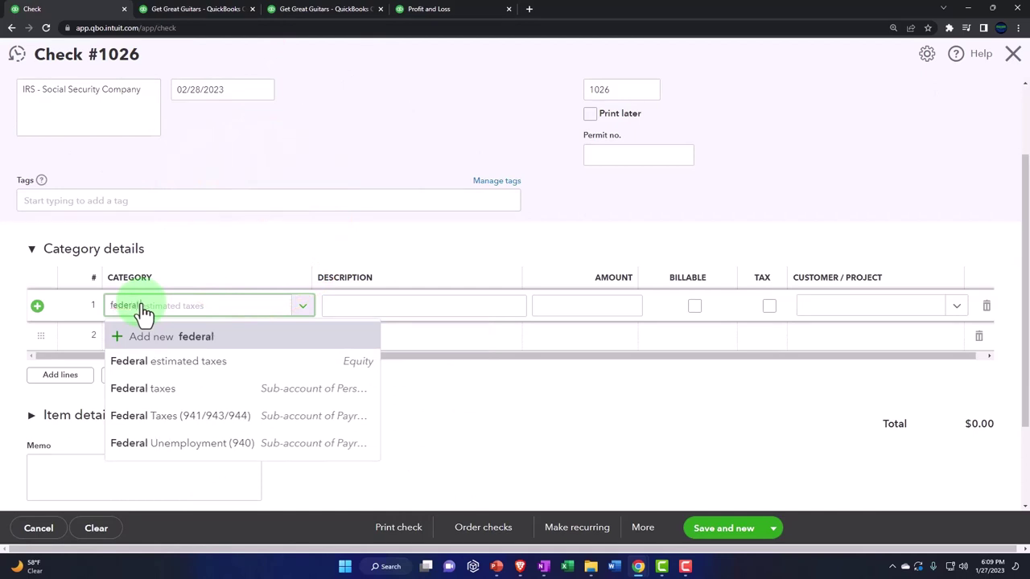
pyautogui.write(' ta')
pyautogui.press('Down')
pyautogui.press('Down')
pyautogui.press('Down')
pyautogui.press('Down')
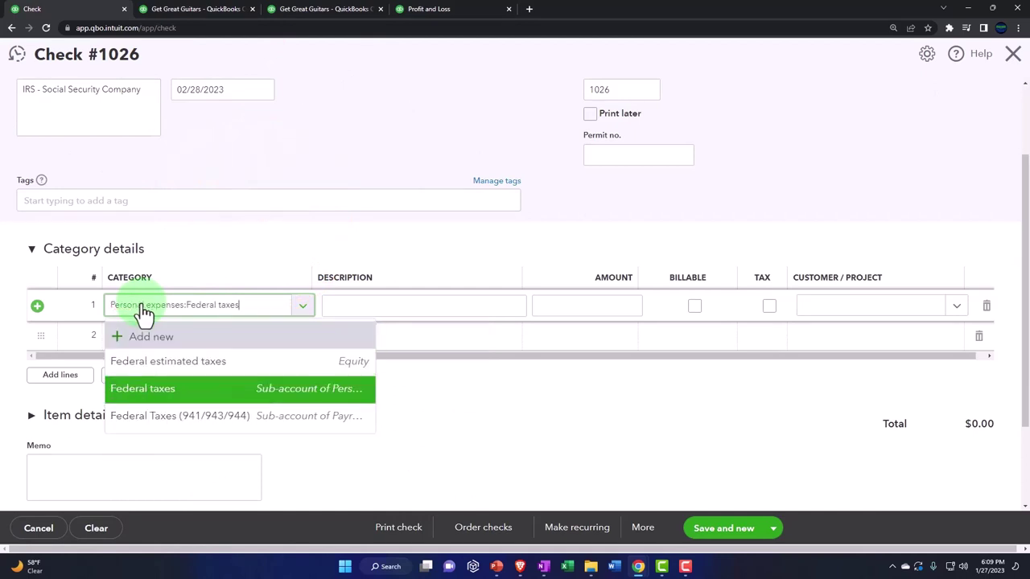
pyautogui.press('Tab')
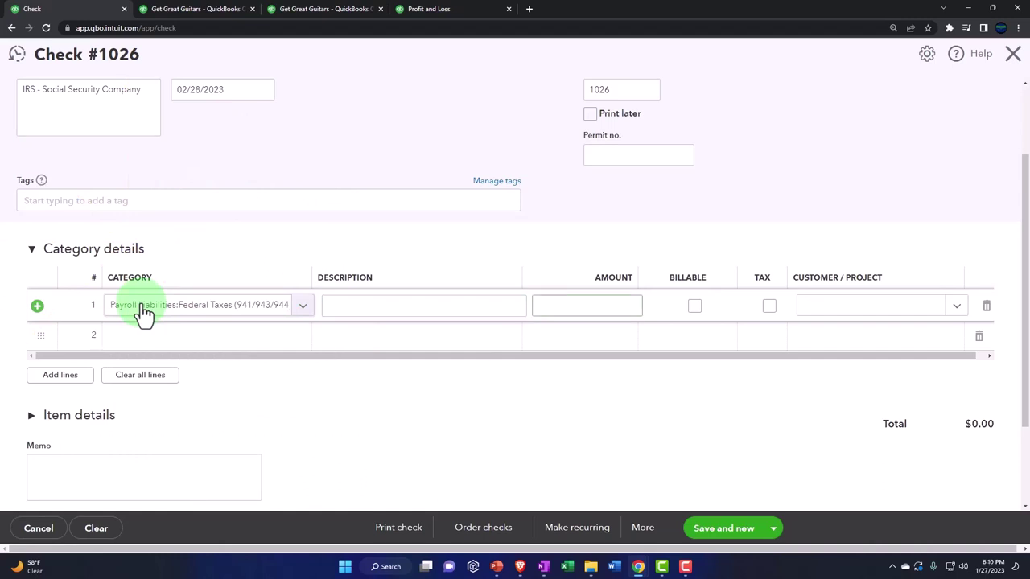
pyautogui.write('865.94')
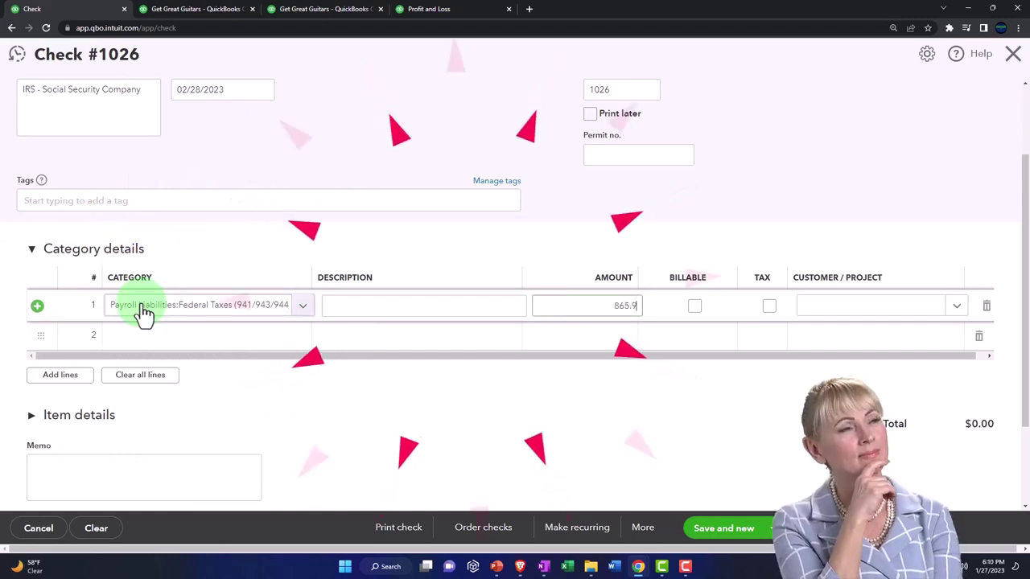
pyautogui.press('Tab')
pyautogui.press('Tab')
pyautogui.press('Tab')
pyautogui.press('Tab')
pyautogui.press('Tab')
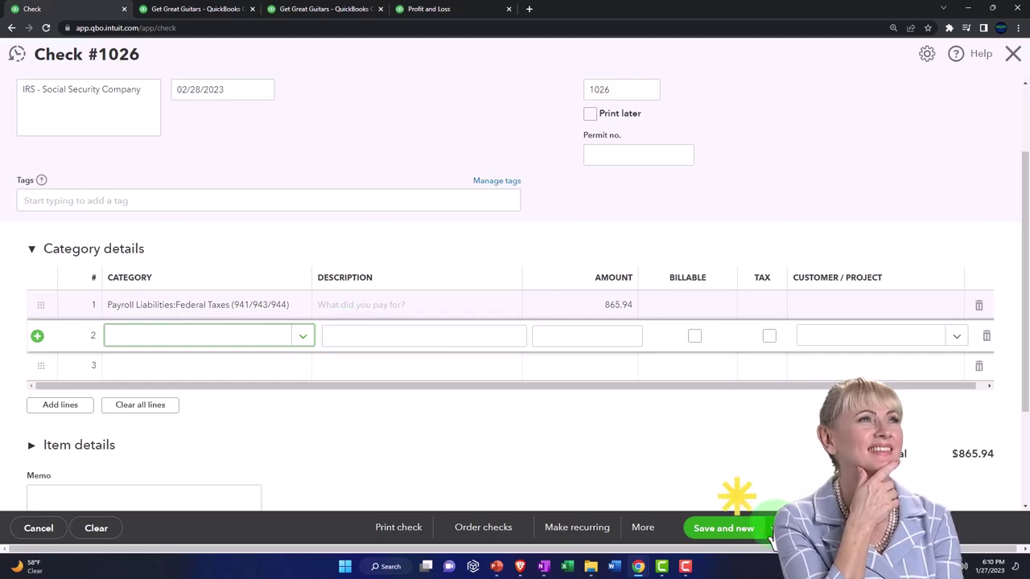
pyautogui.click(768, 528)
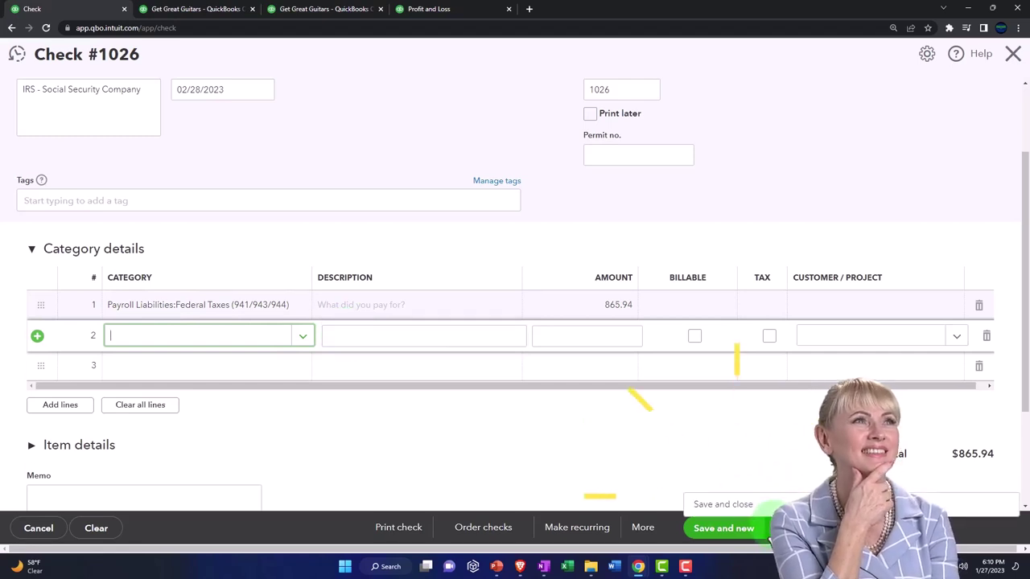
pyautogui.click(748, 507)
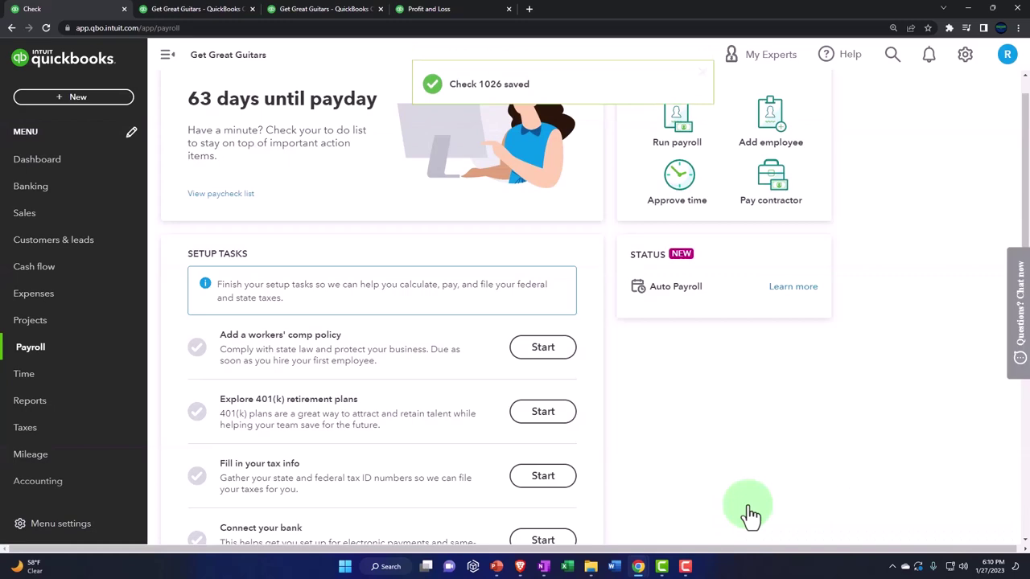
# - Rerun the Balance Sheet so it includes the new IRS checks
pyautogui.click(191, 11)
pyautogui.scroll(15, 183, 296)
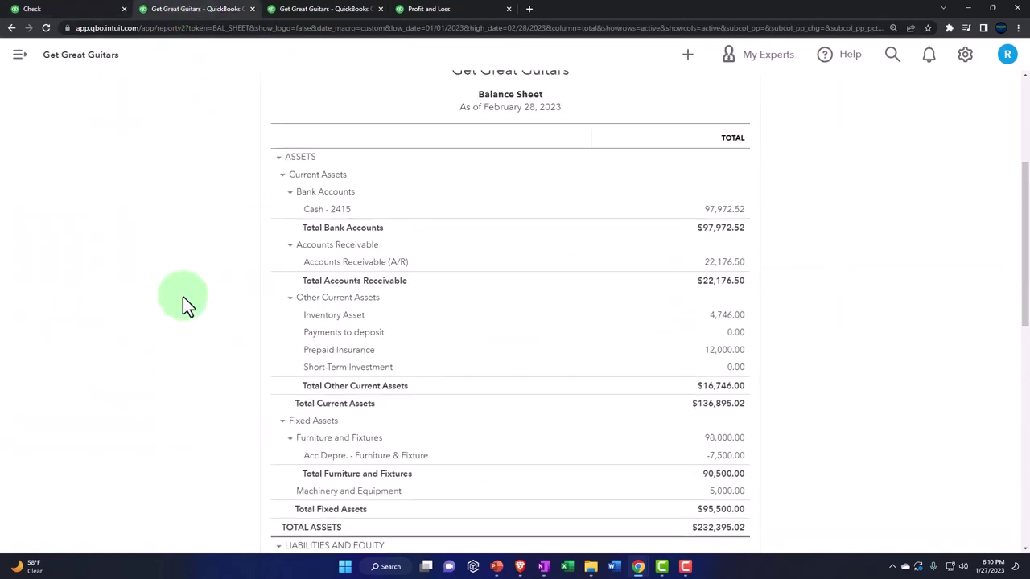
pyautogui.click(614, 201)
pyautogui.scroll(-2, 499, 354)
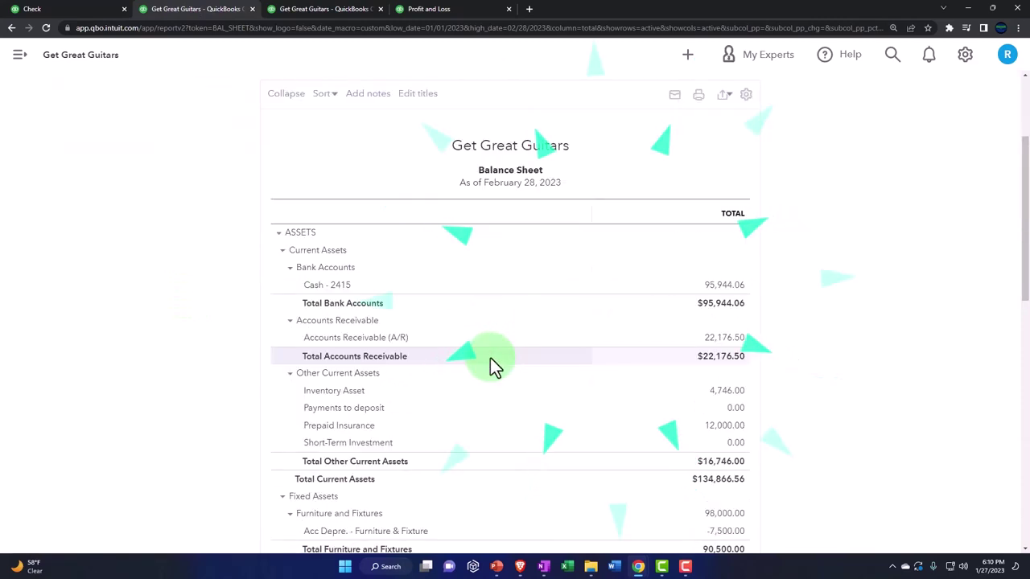
pyautogui.keyDown('ctrl'); pyautogui.scroll(4, 490, 357); pyautogui.keyUp('ctrl')
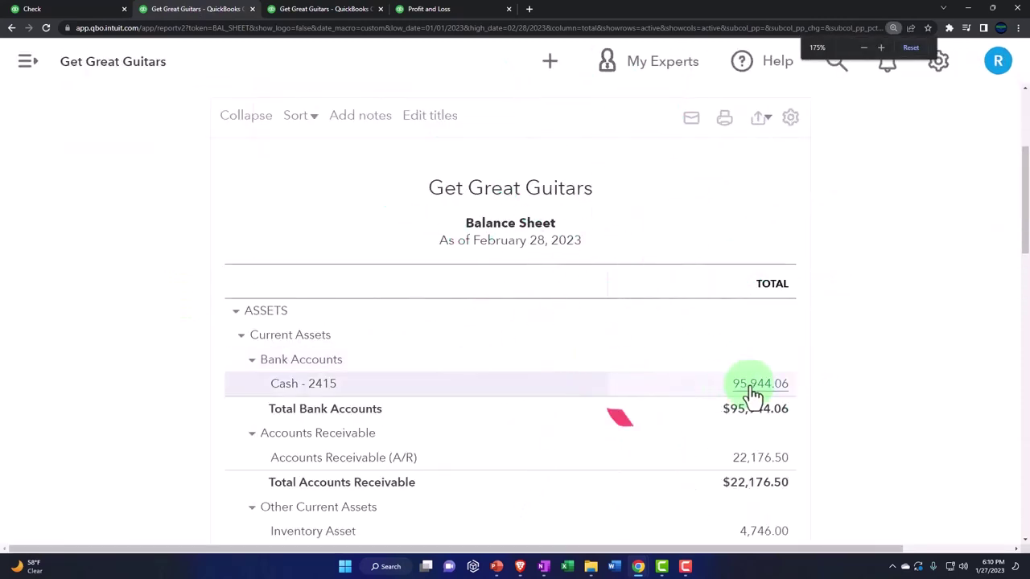
pyautogui.keyDown('ctrl'); pyautogui.scroll(-1, 751, 395); pyautogui.keyUp('ctrl')
# - Open the Cash - 2415 transaction report and review IRS checks 1024–1026
pyautogui.click(750, 386)
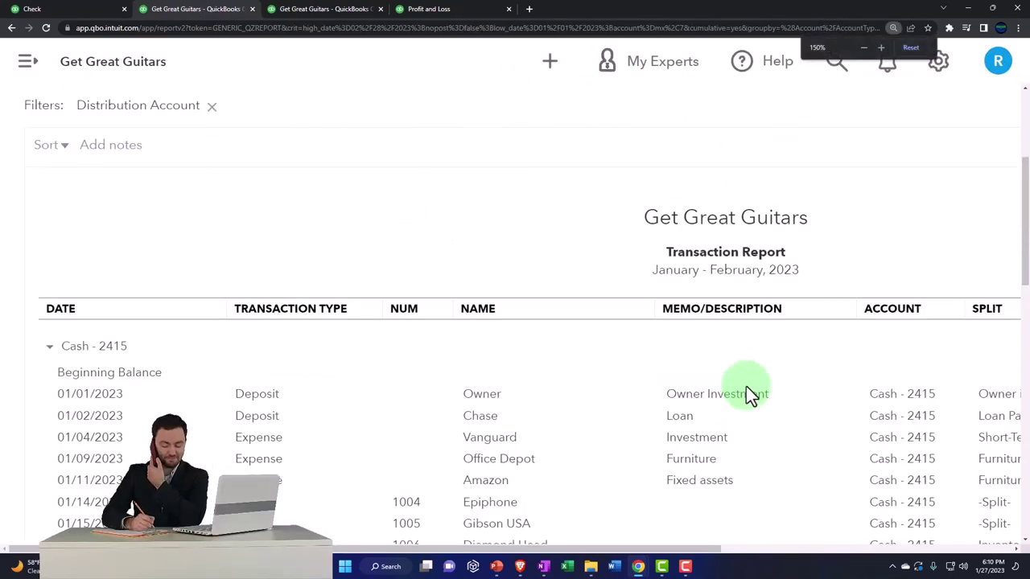
pyautogui.keyDown('ctrl'); pyautogui.scroll(-1, 747, 388); pyautogui.keyUp('ctrl')
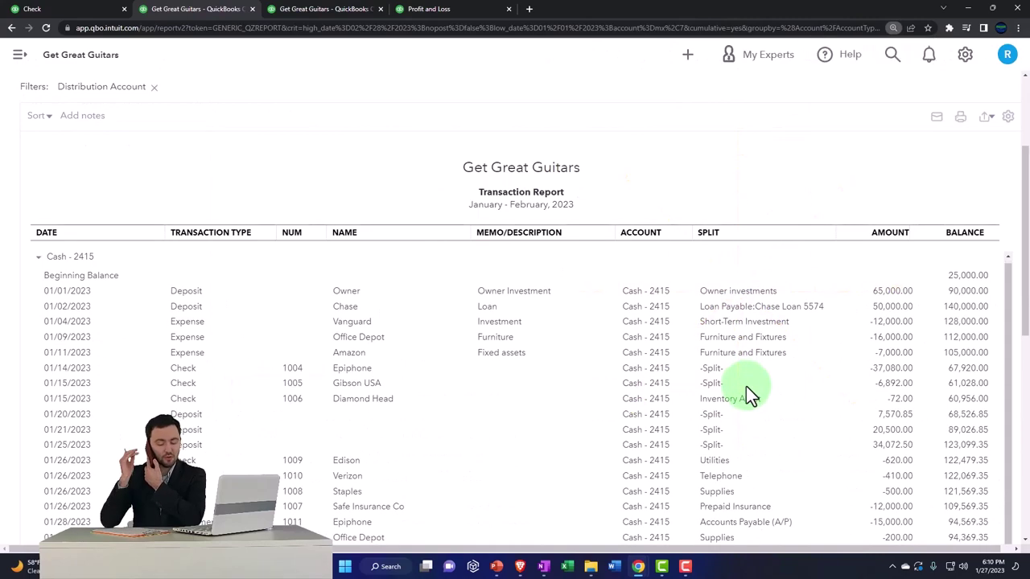
pyautogui.scroll(-3, 606, 395)
pyautogui.scroll(-3, 605, 395)
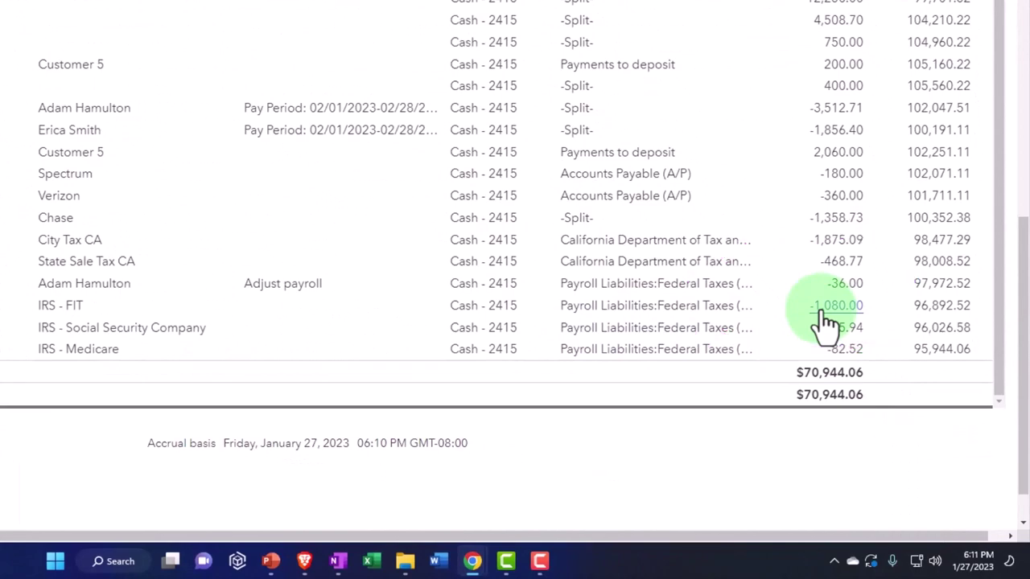
pyautogui.click(431, 9)
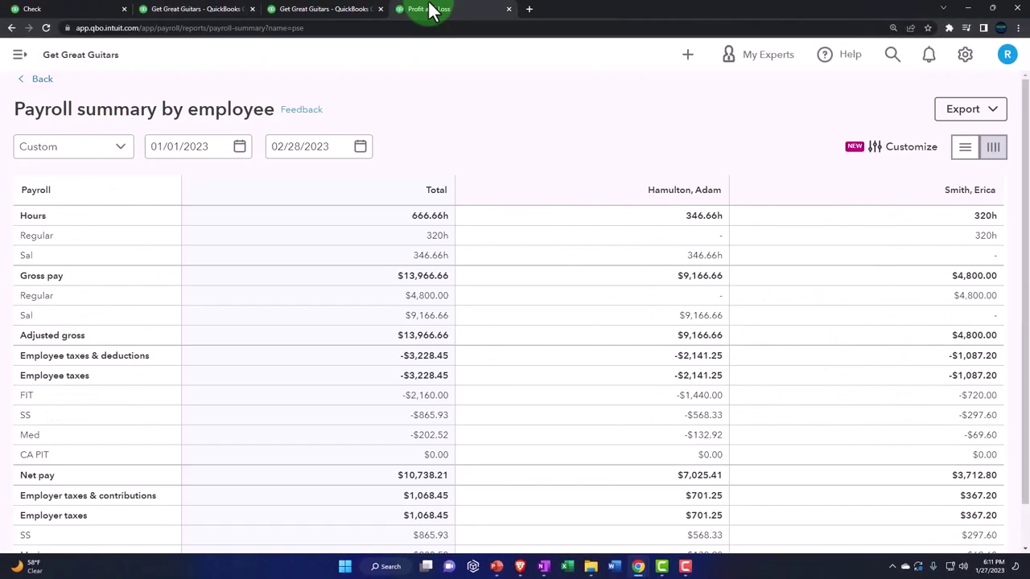
pyautogui.click(241, 8)
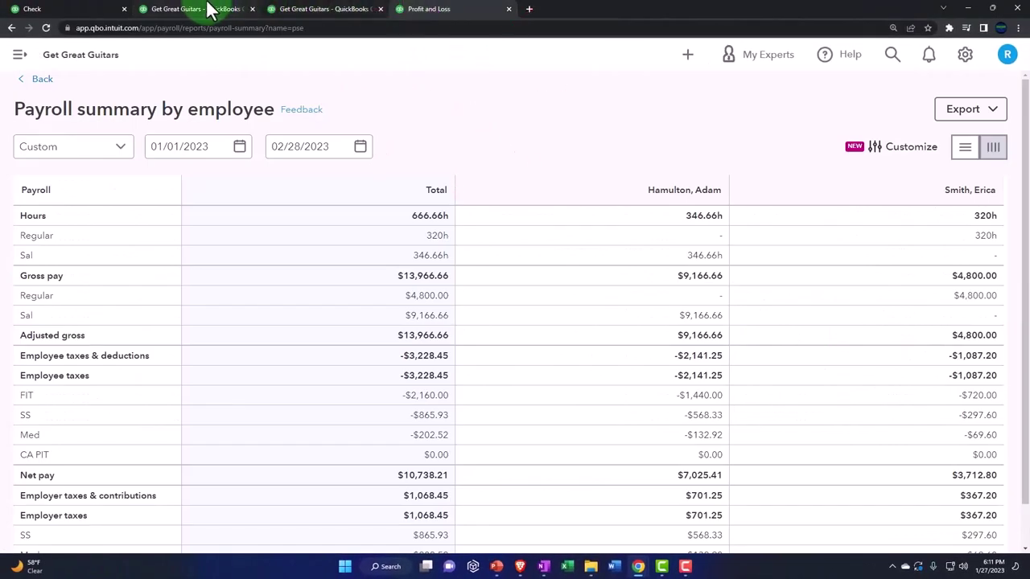
pyautogui.click(209, 9)
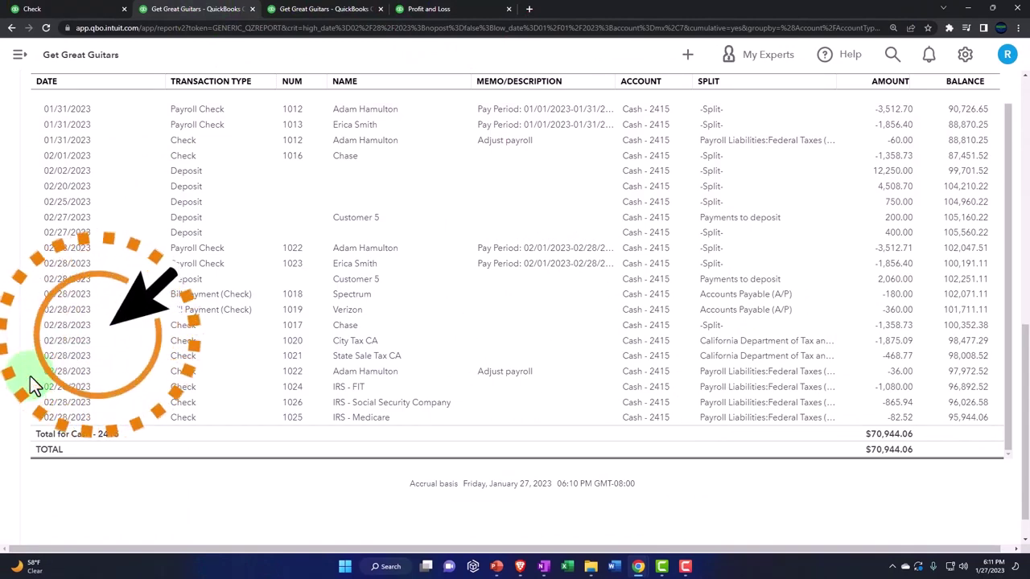
pyautogui.scroll(15, 32, 384)
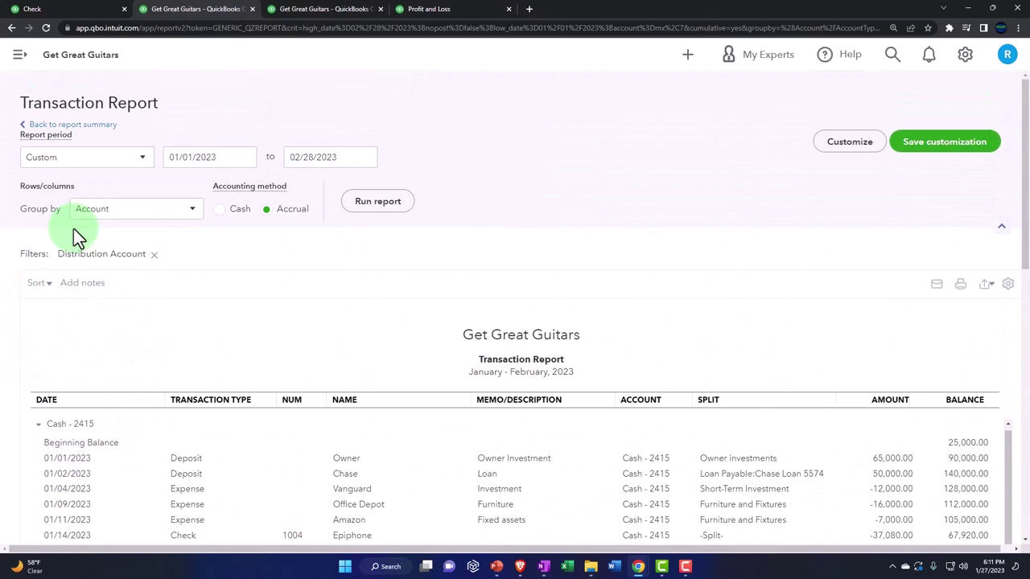
# - From the Balance Sheet summary, open the Federal Taxes (941/943/944) transactions showing the $2,076.44 balance
pyautogui.click(98, 127)
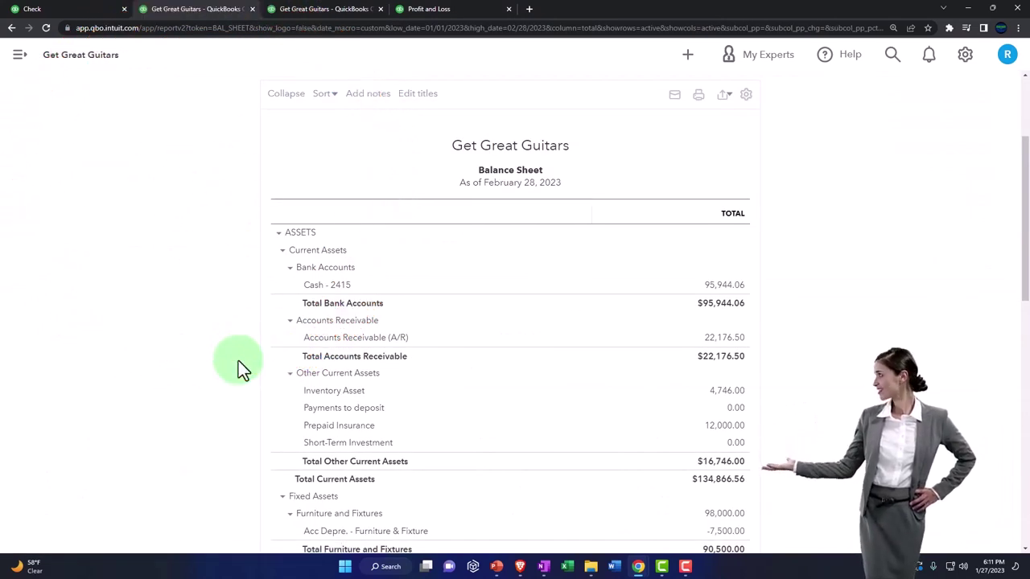
pyautogui.hotkey('ctrl', '+')
pyautogui.scroll(-5, 239, 361)
pyautogui.scroll(-4, 239, 362)
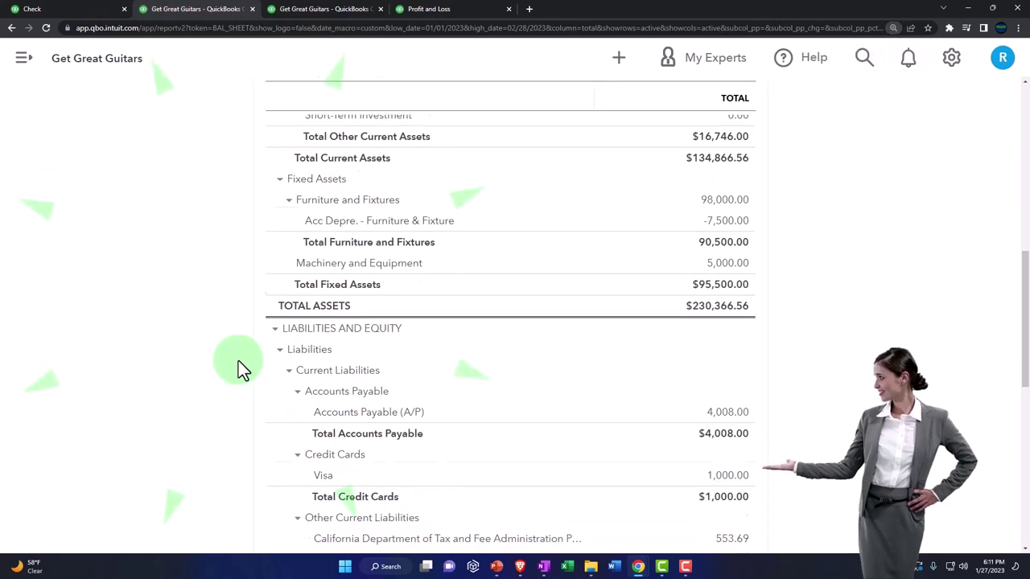
pyautogui.scroll(-3, 238, 360)
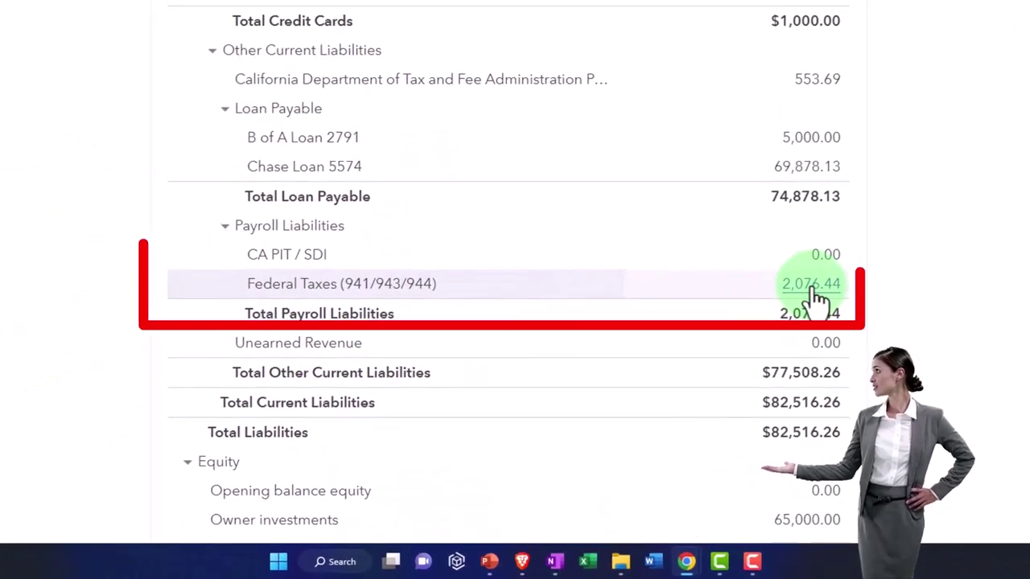
pyautogui.click(813, 285)
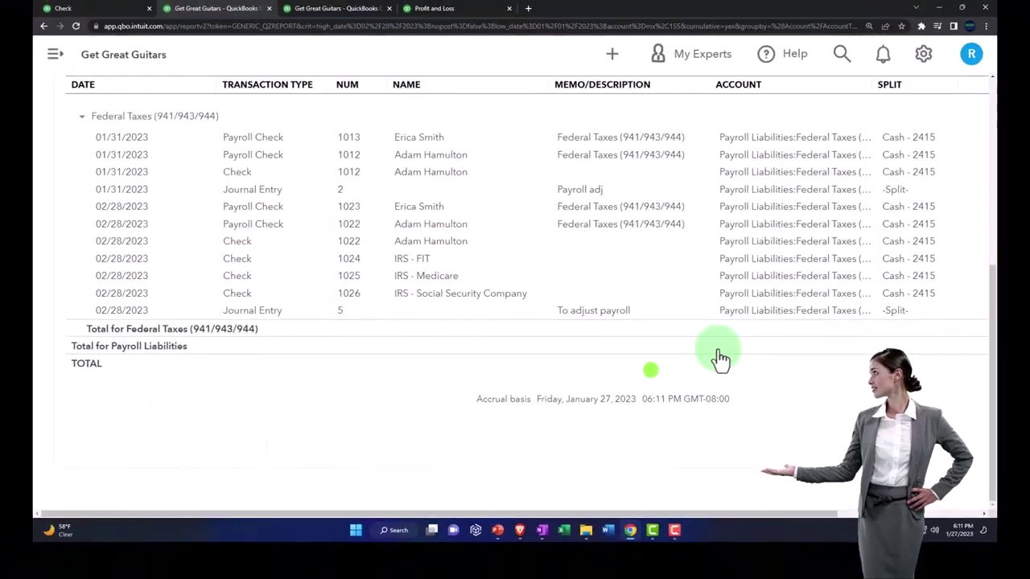
pyautogui.scroll(1, 720, 358)
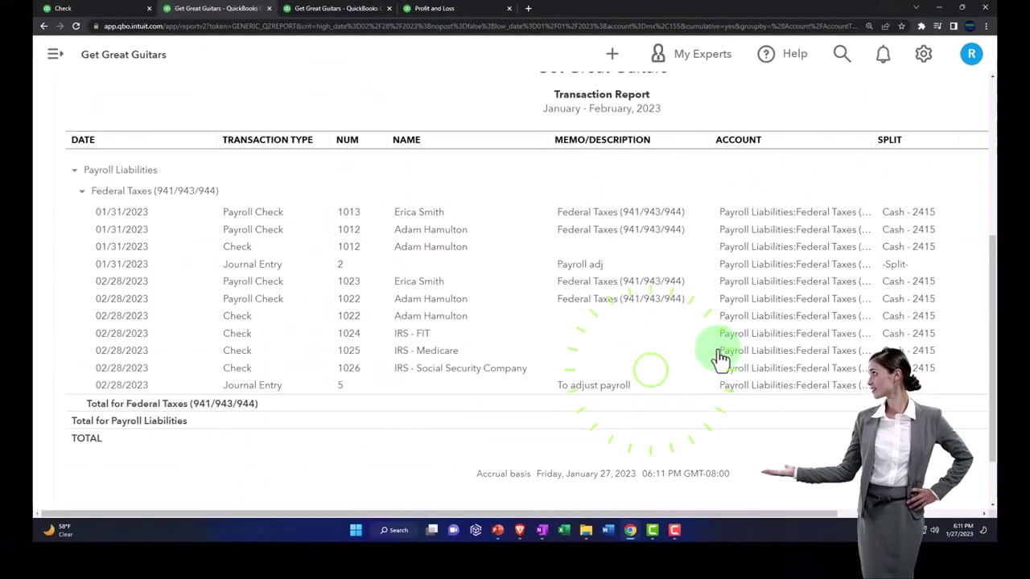
pyautogui.hotkey('ctrl', '-')
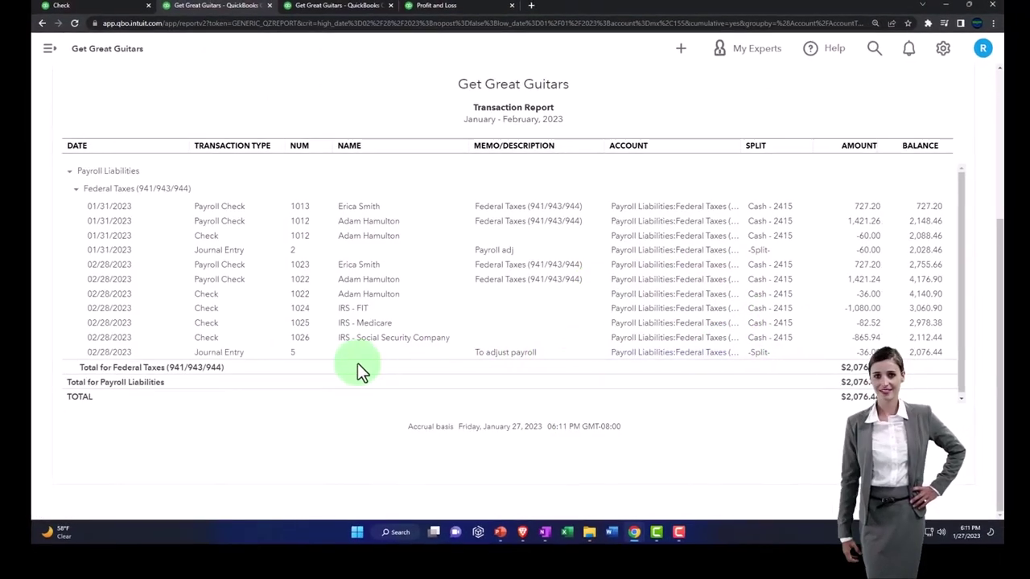
pyautogui.click(302, 360)
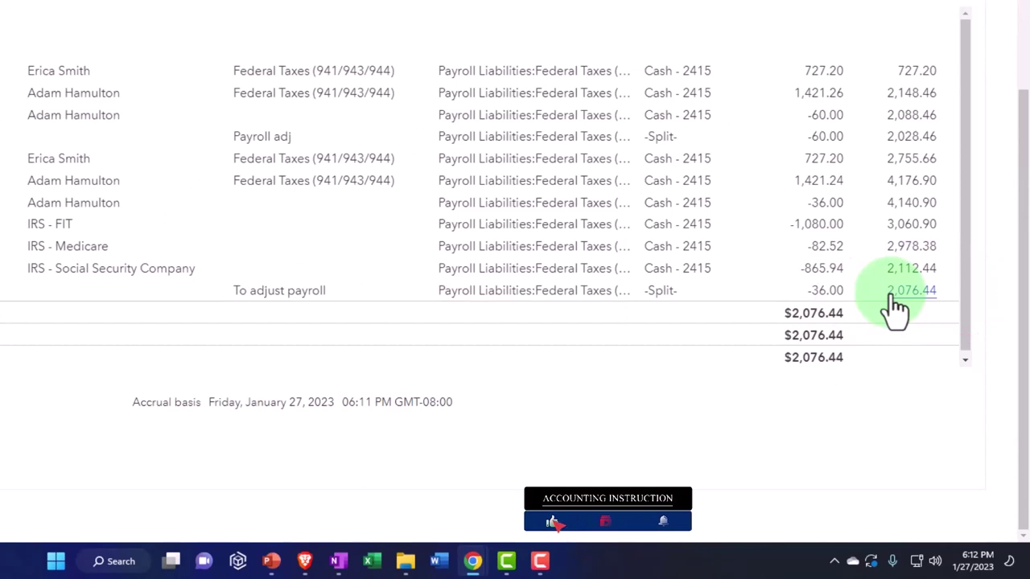
# - Launch Calculator, keep it always on top, and place it over the report
pyautogui.click(112, 560)
pyautogui.click(81, 98)
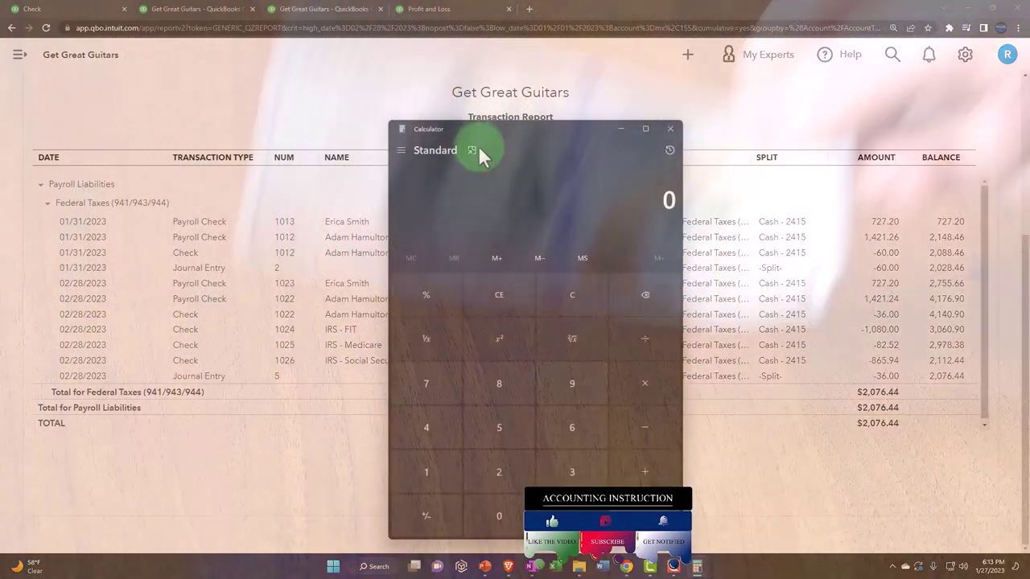
pyautogui.click(478, 146)
pyautogui.moveTo(907, 36); pyautogui.dragTo(868, 288)
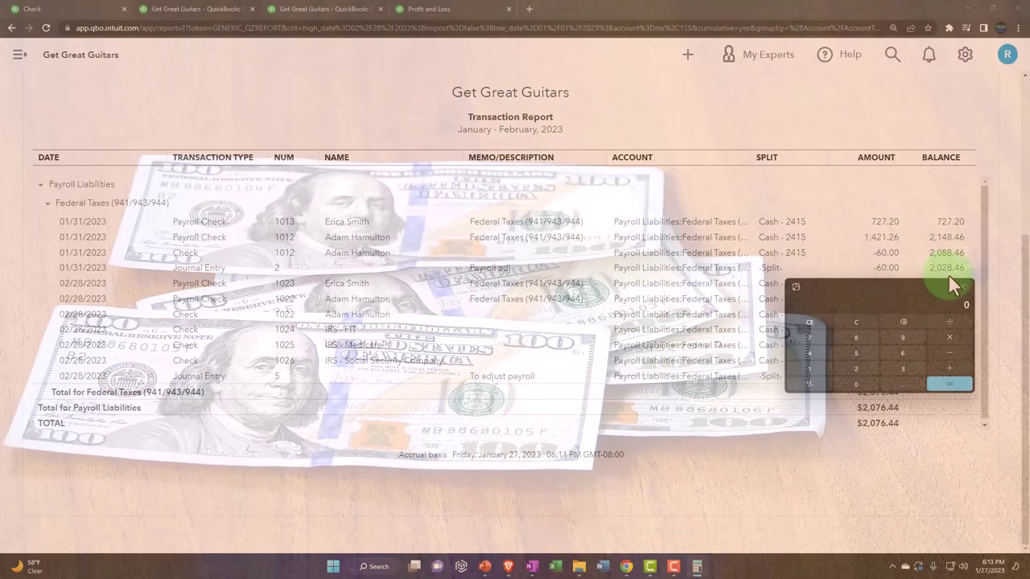
pyautogui.moveTo(926, 287); pyautogui.dragTo(799, 338)
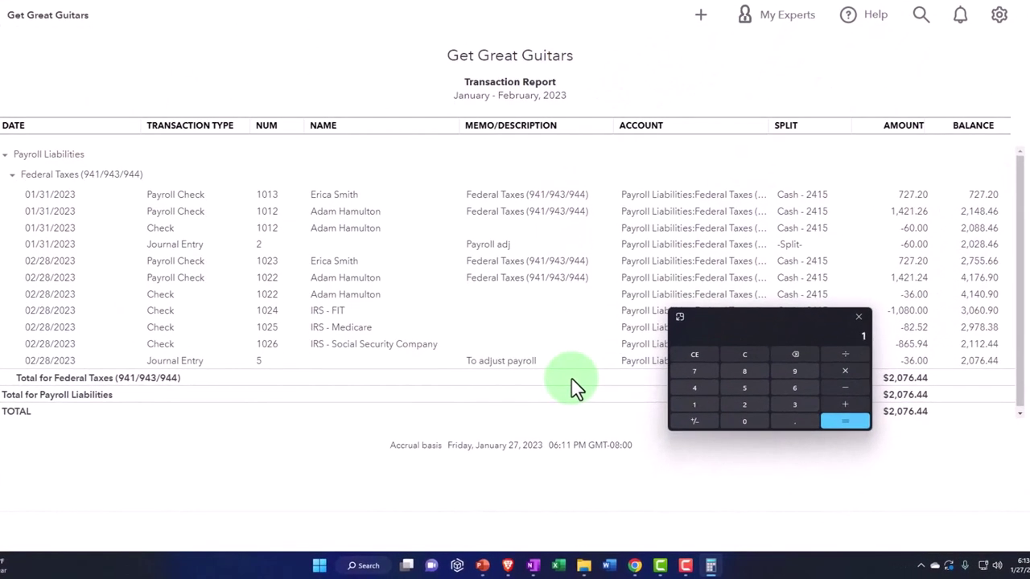
# - Total the IRS check amounts 1,080, 82.52 and 865.94 to 2,028.46
pyautogui.write('080')
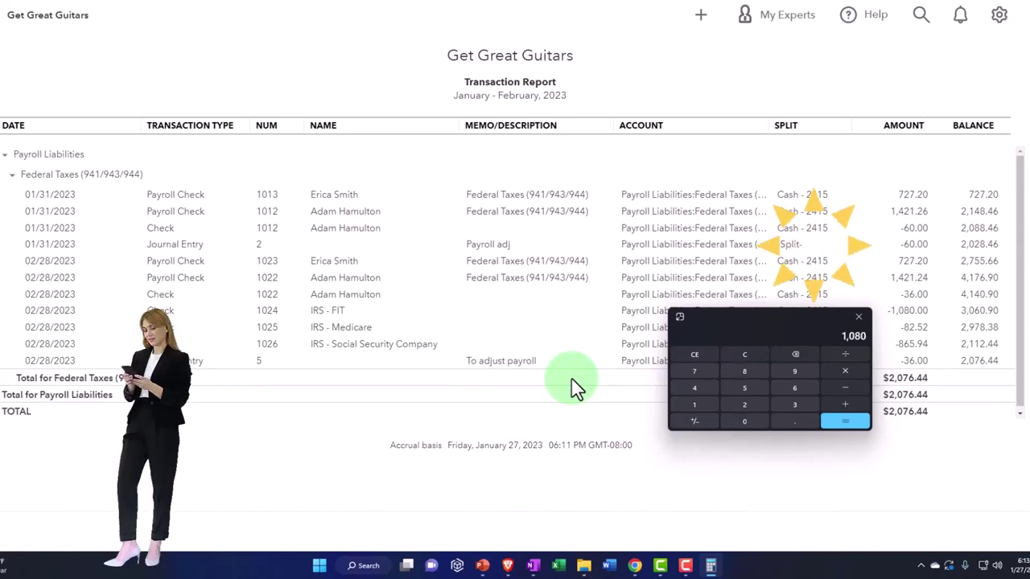
pyautogui.write('82.5')
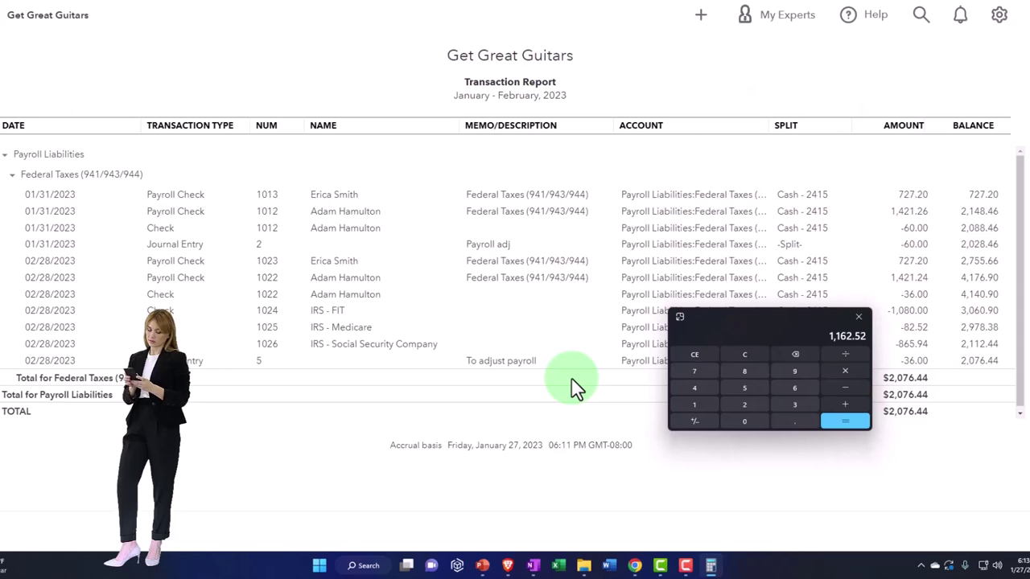
pyautogui.write('4')
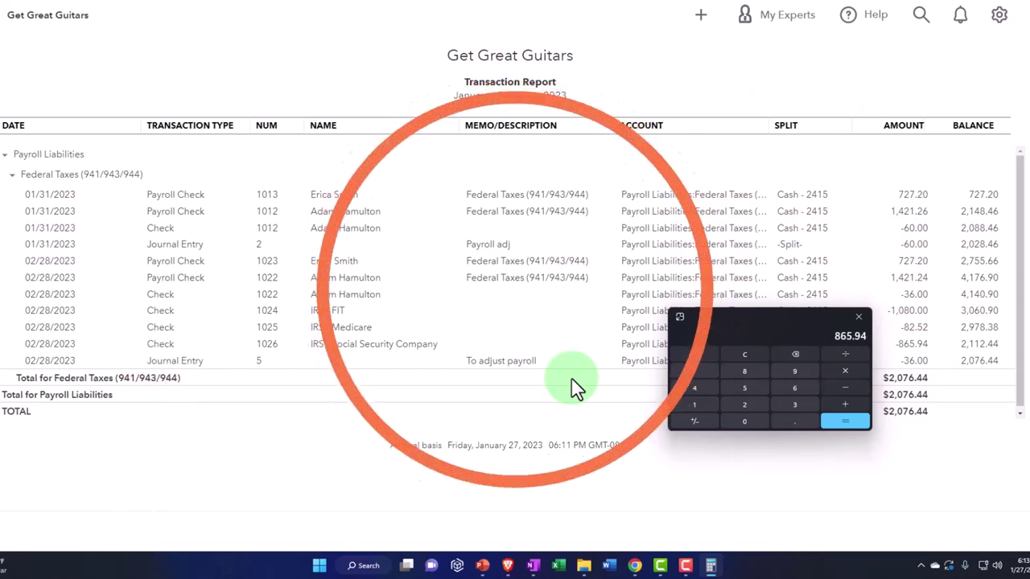
pyautogui.press('Return')
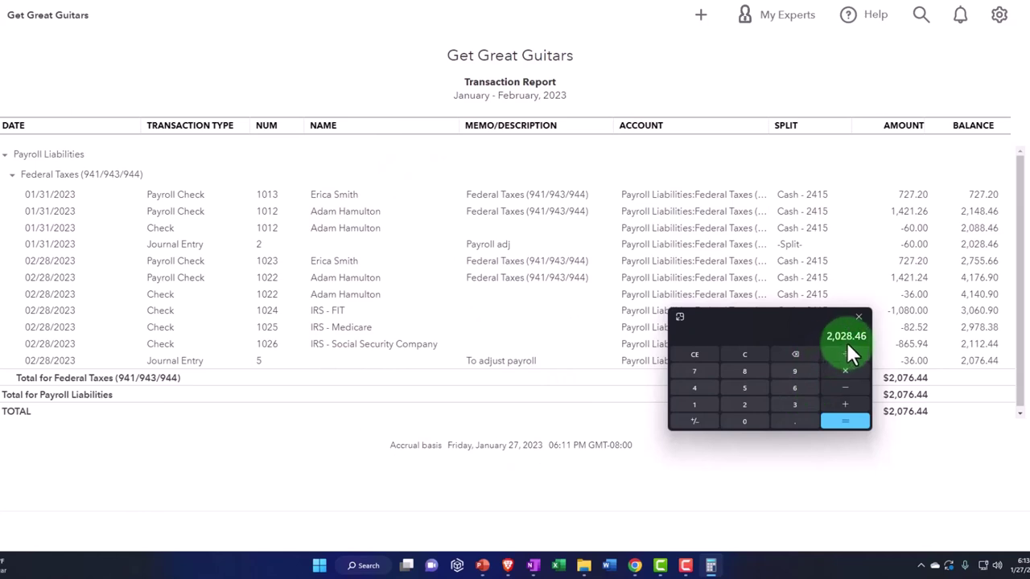
pyautogui.moveTo(760, 320); pyautogui.dragTo(892, 260)
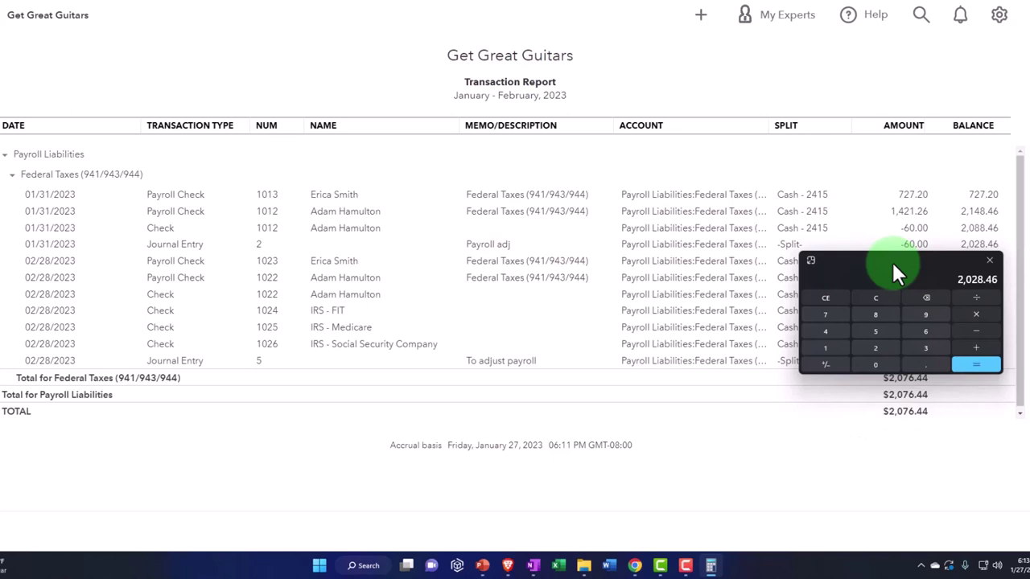
pyautogui.moveTo(891, 260); pyautogui.dragTo(762, 290)
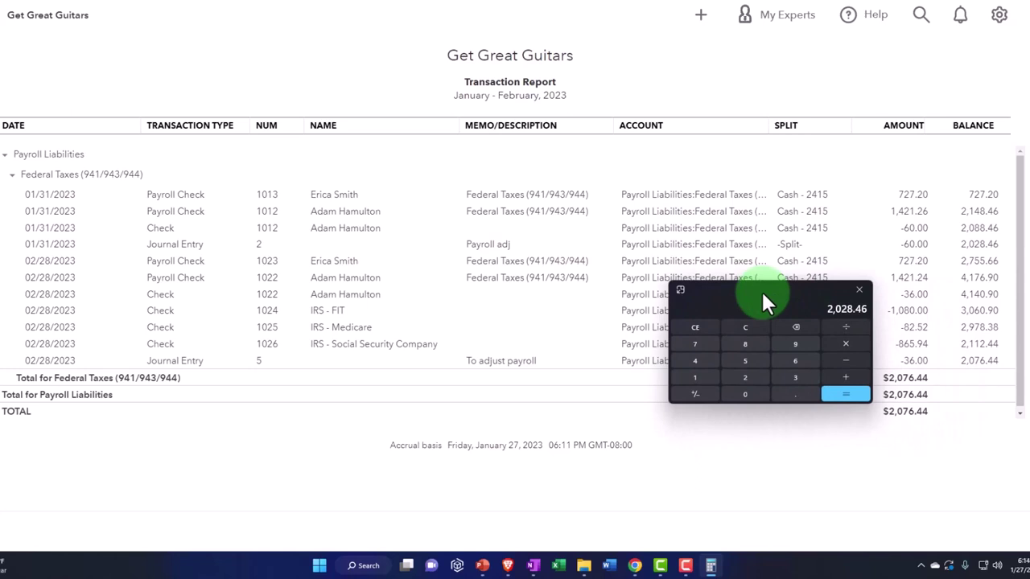
pyautogui.click(911, 384)
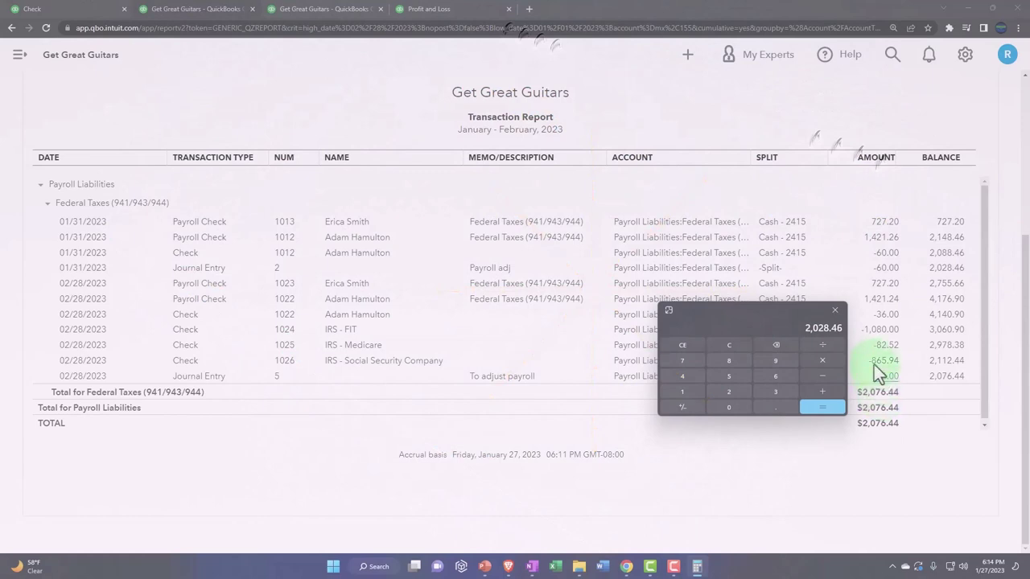
pyautogui.moveTo(742, 311); pyautogui.dragTo(730, 435)
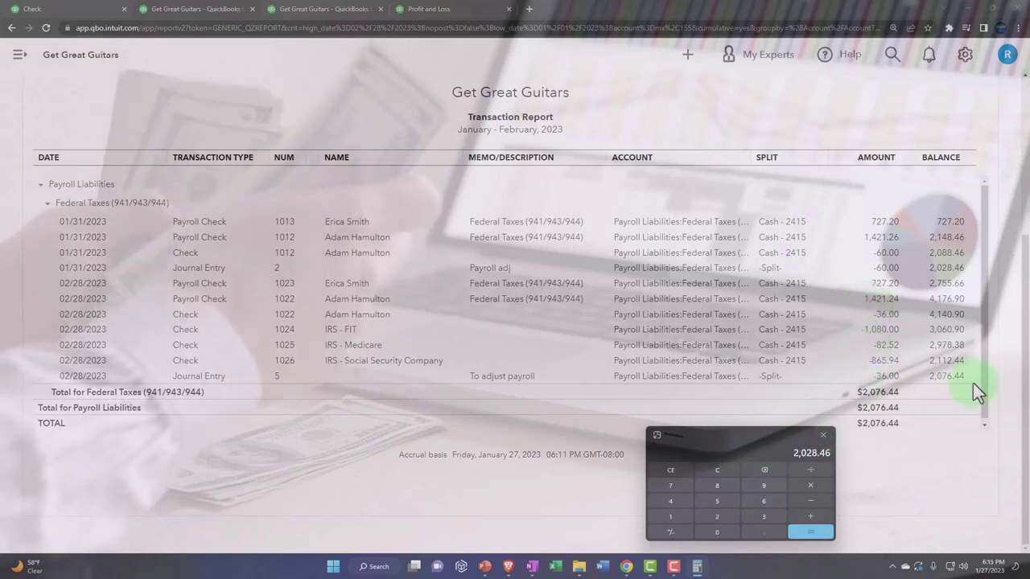
# - Close Calculator and view Federal Taxes at 2,076.44 on the Balance Sheet summary, zoomed in
pyautogui.click(823, 435)
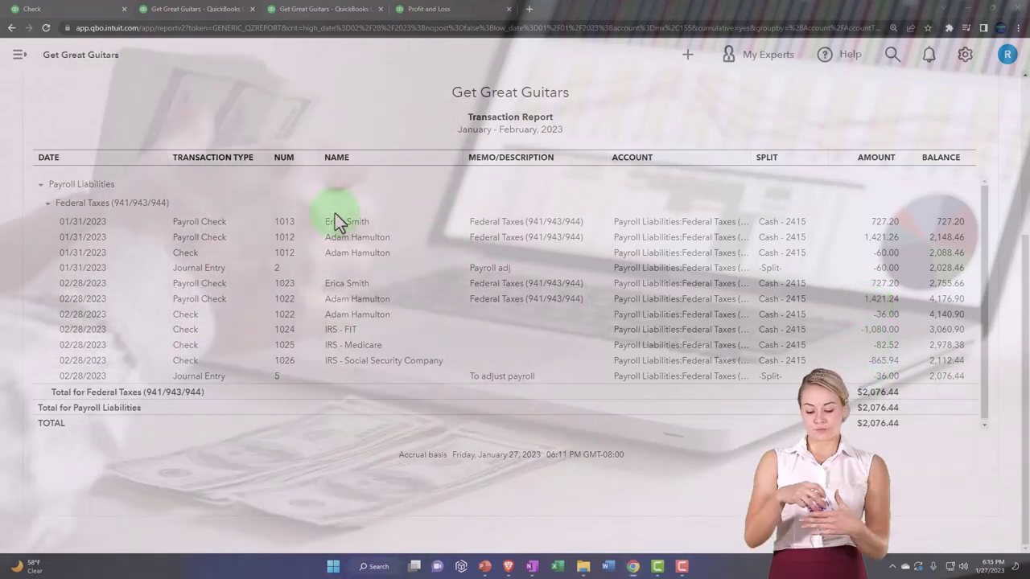
pyautogui.scroll(3, 241, 216)
pyautogui.click(91, 127)
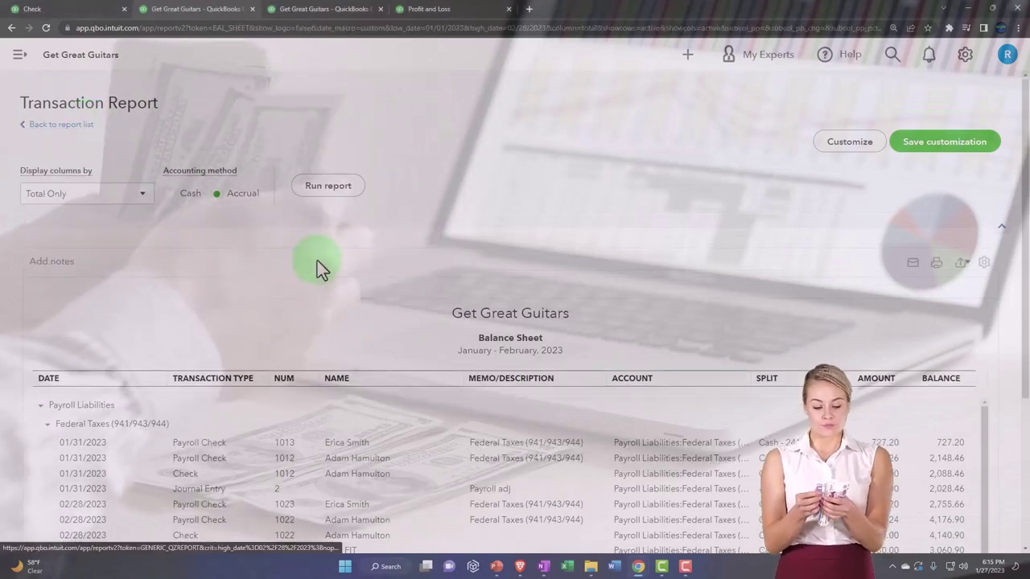
pyautogui.scroll(-10, 317, 265)
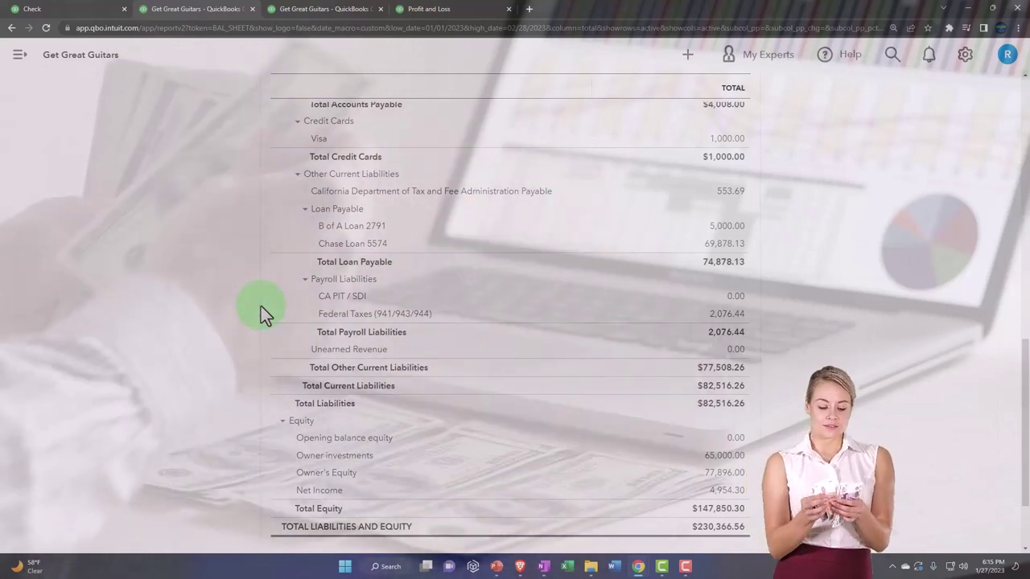
pyautogui.hotkey('ctrl', '+')
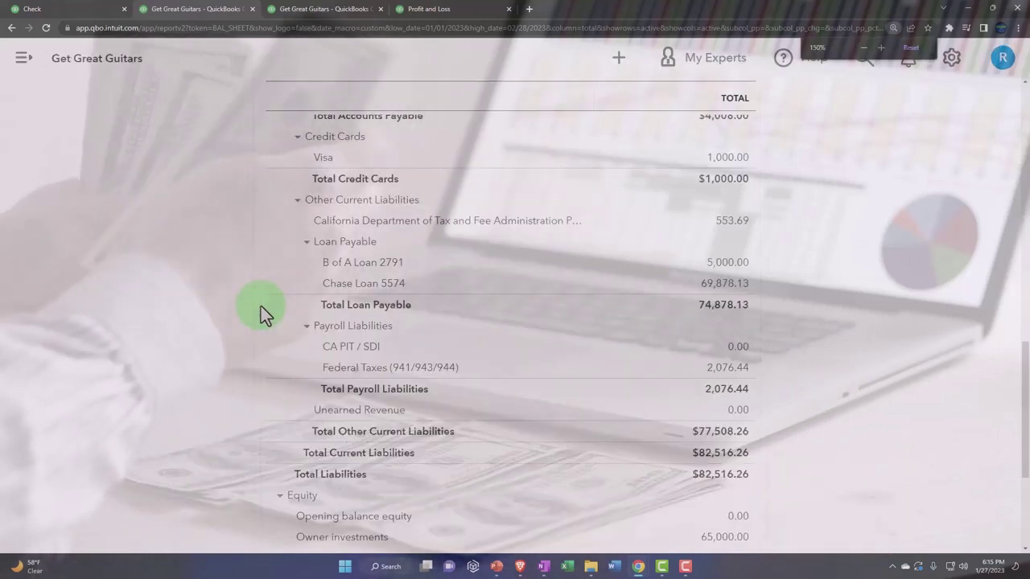